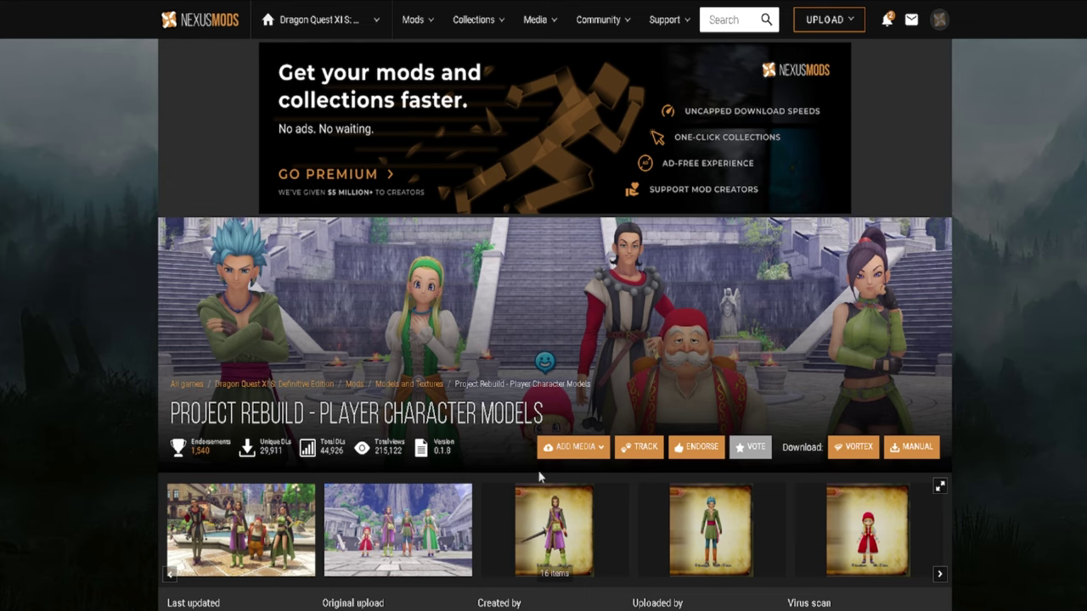
Switch to File Explorer and open the Paks folder inside the Content folder of the Dragon Quest XI game directory.
left_click(705, 569)
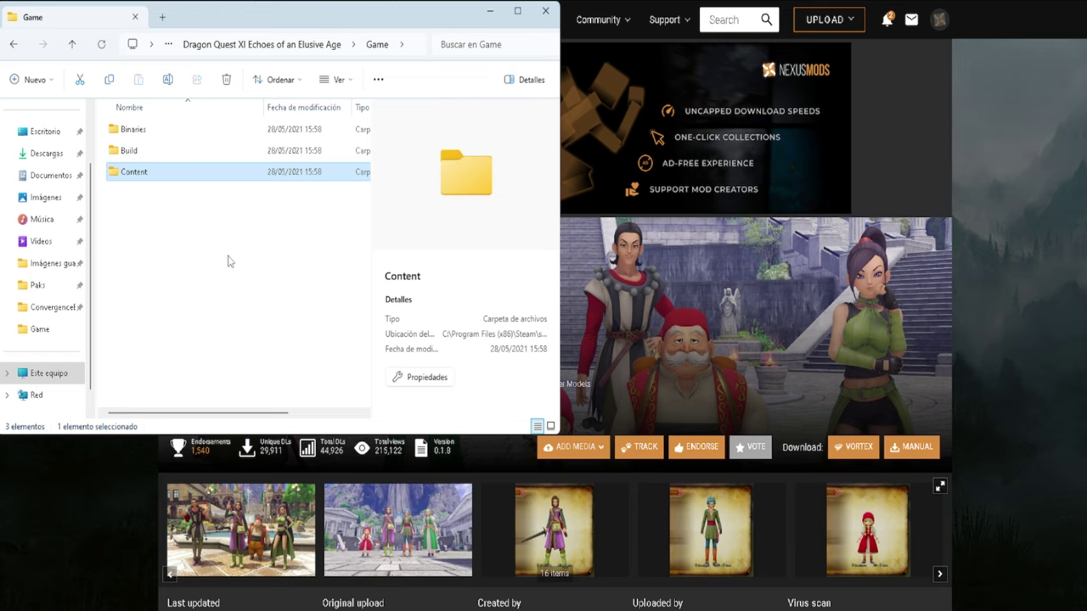
double_click(141, 175)
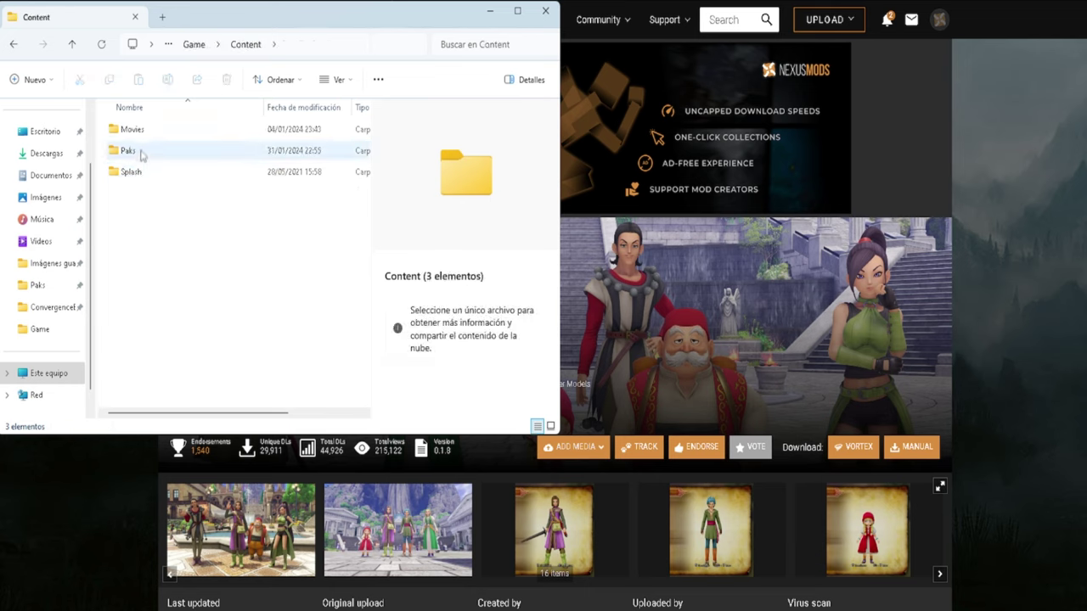
double_click(141, 153)
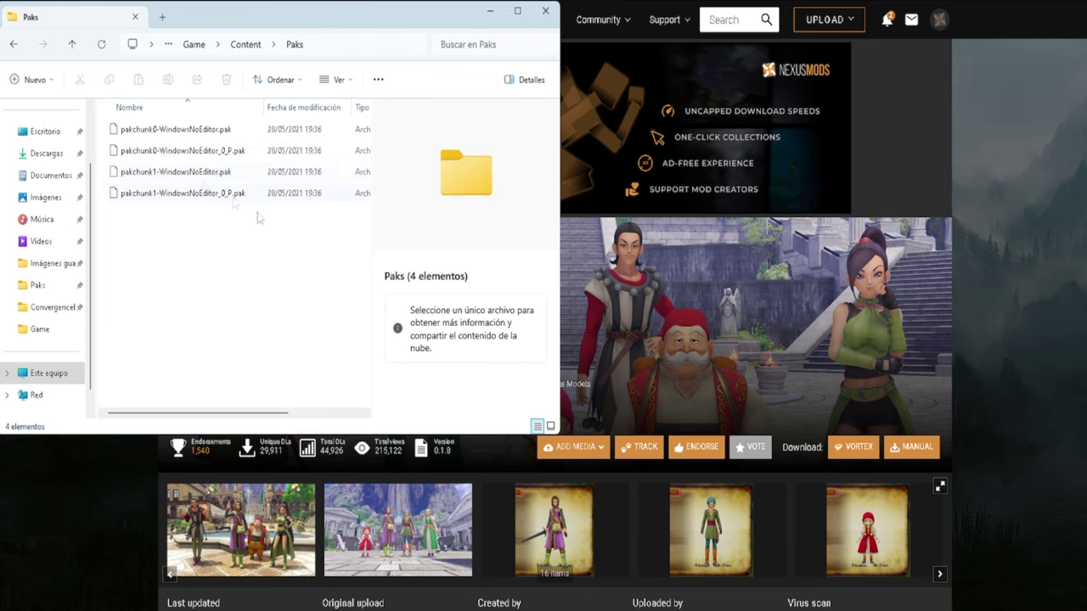
Examine the base game's pakchunk0 and pakchunk1 .pak files in the Paks folder.
left_click_drag(238, 329, 158, 141)
left_click_drag(260, 306, 179, 126)
left_click(214, 263)
left_click(299, 131)
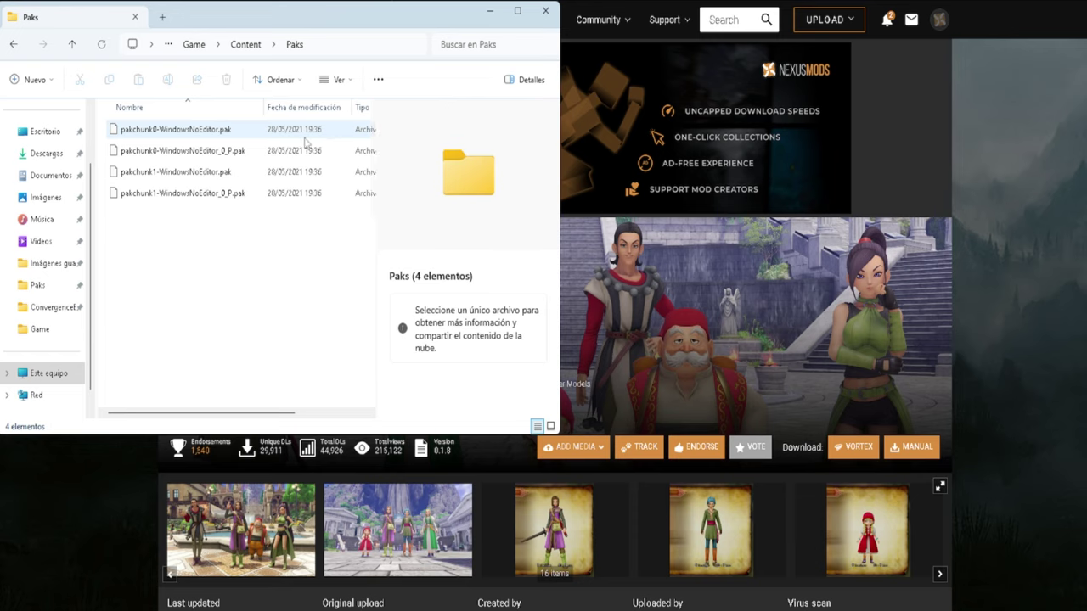
left_click(284, 172)
left_click(272, 195)
left_click(268, 174)
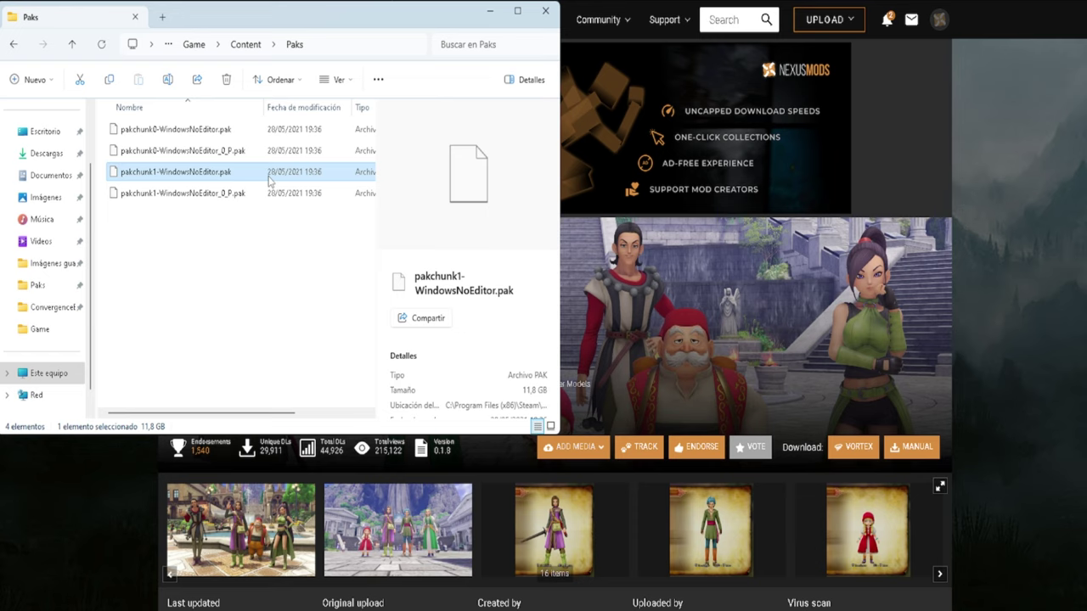
left_click(263, 153)
left_click(259, 130)
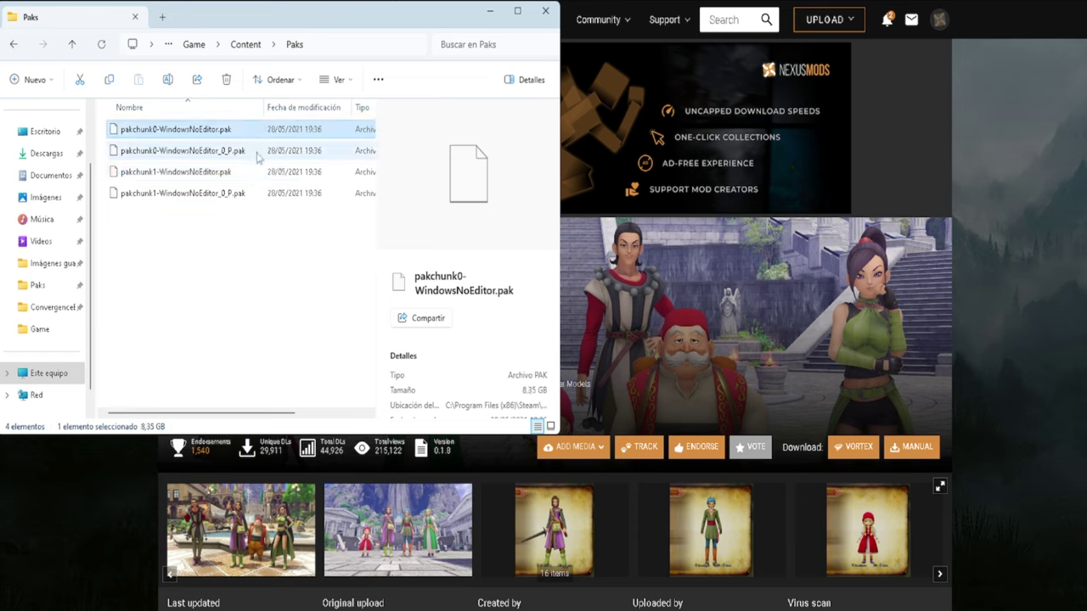
left_click(257, 158)
left_click(248, 193)
left_click(245, 267)
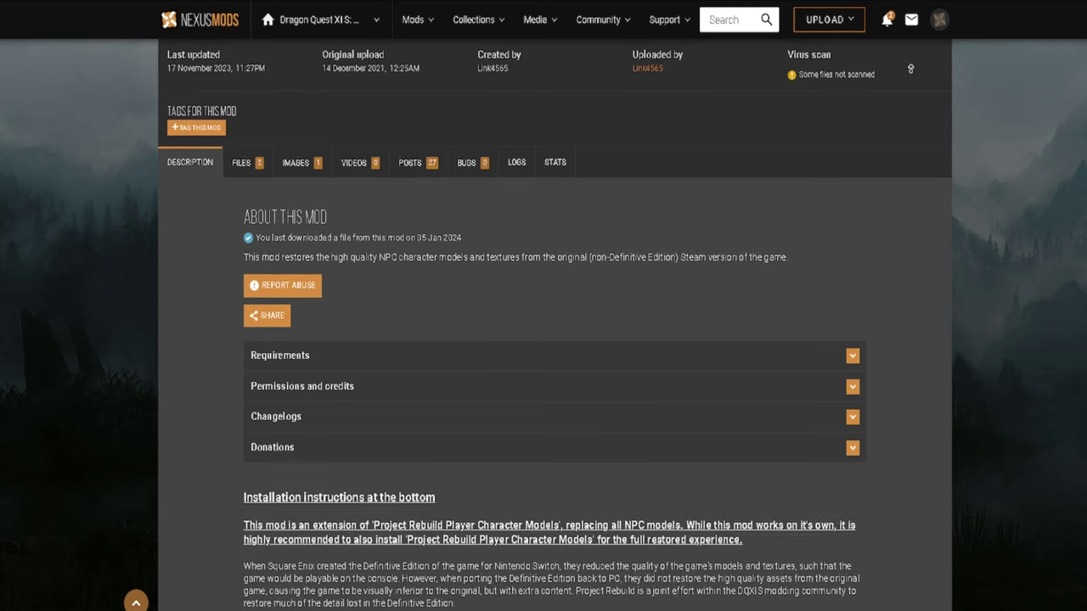
View the Project Rebuild - NPC Character Models mod's preview image at full size, and close it.
scroll(923, 133, "up", 4)
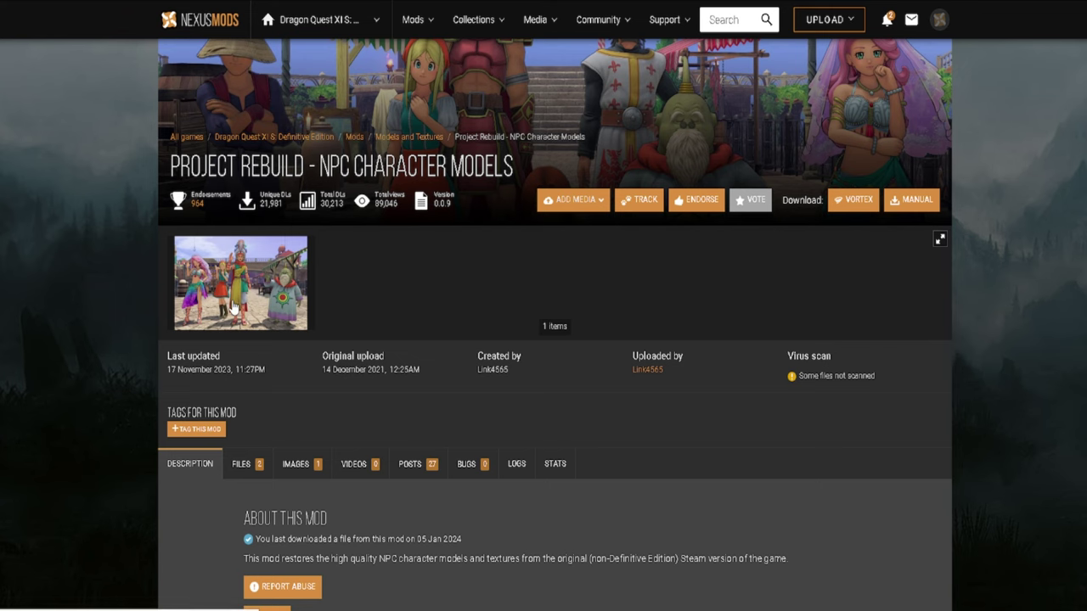
left_click(297, 308)
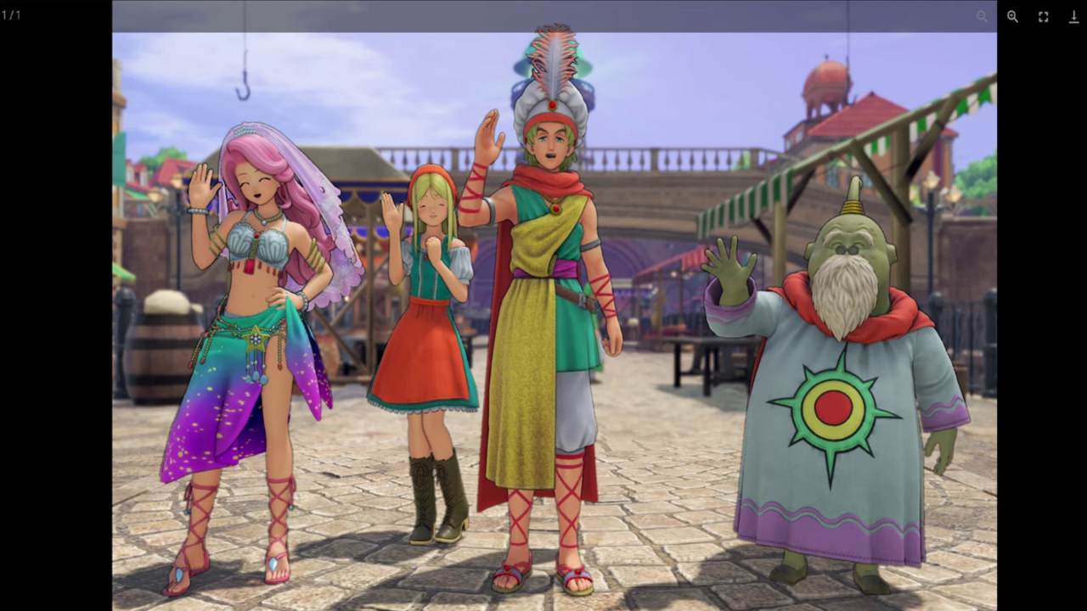
left_click(1075, 243)
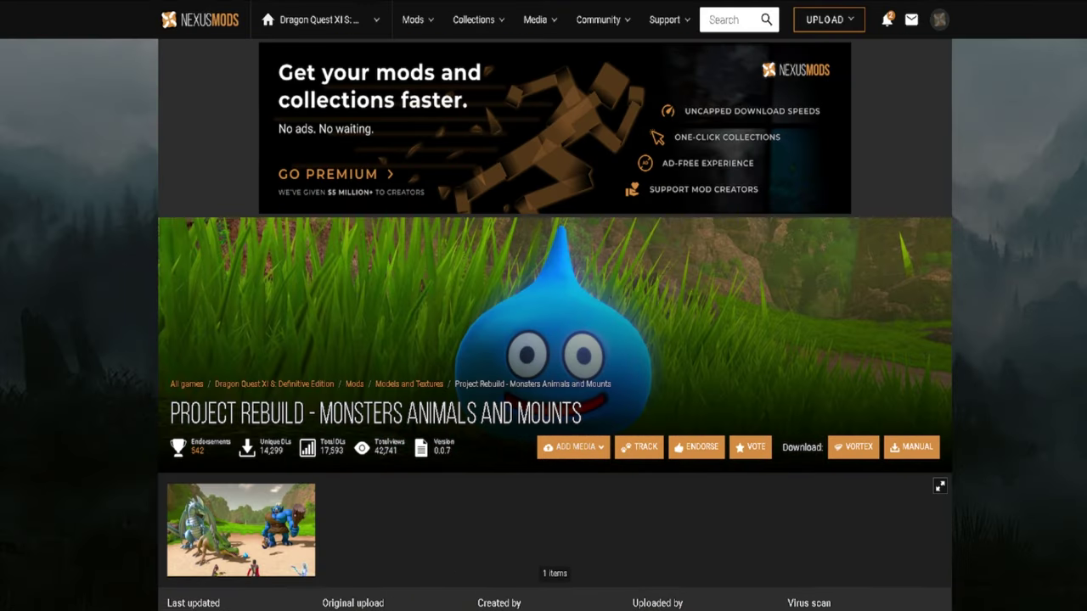
View the Project Rebuild - Monsters Animals and Mounts mod's preview image at full size, and close it.
key("alt+Left")
left_click(294, 510)
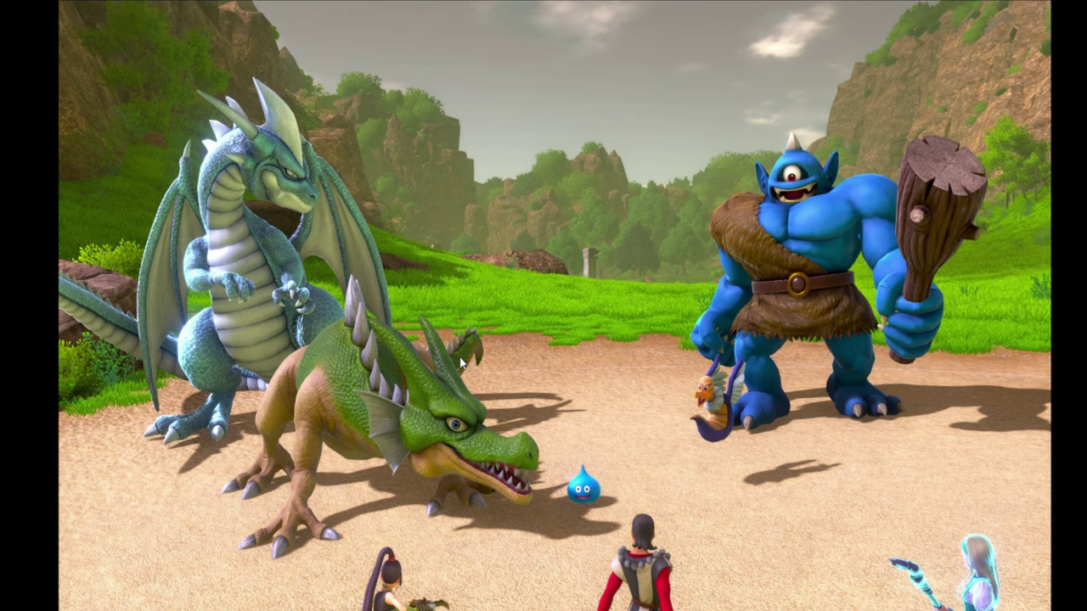
left_click(1074, 265)
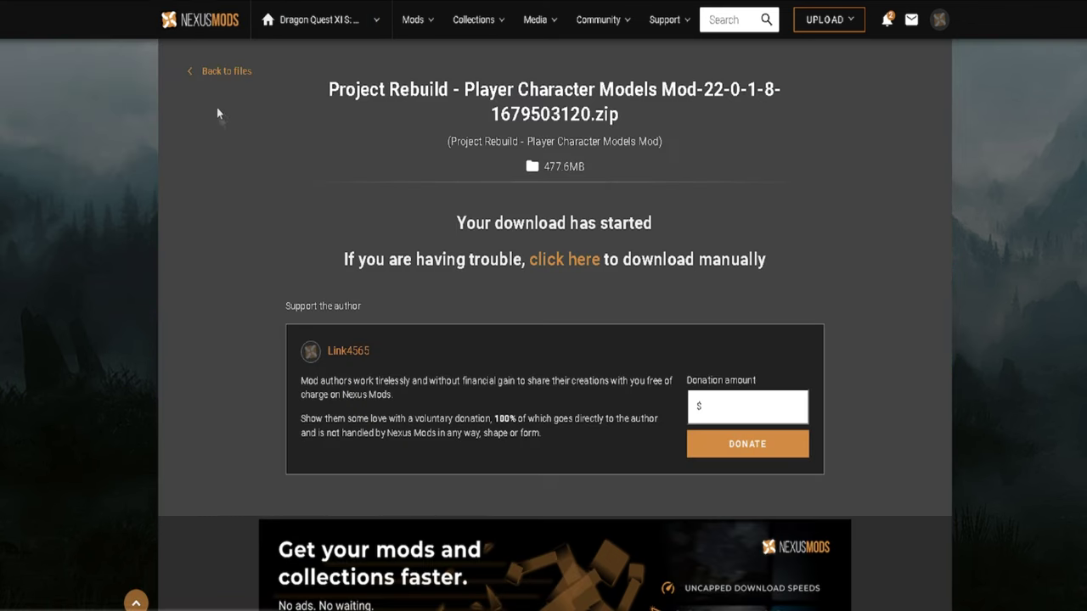
Return to the Project Rebuild - Player Character Models mod page and browse several character images in its gallery.
left_click(208, 73)
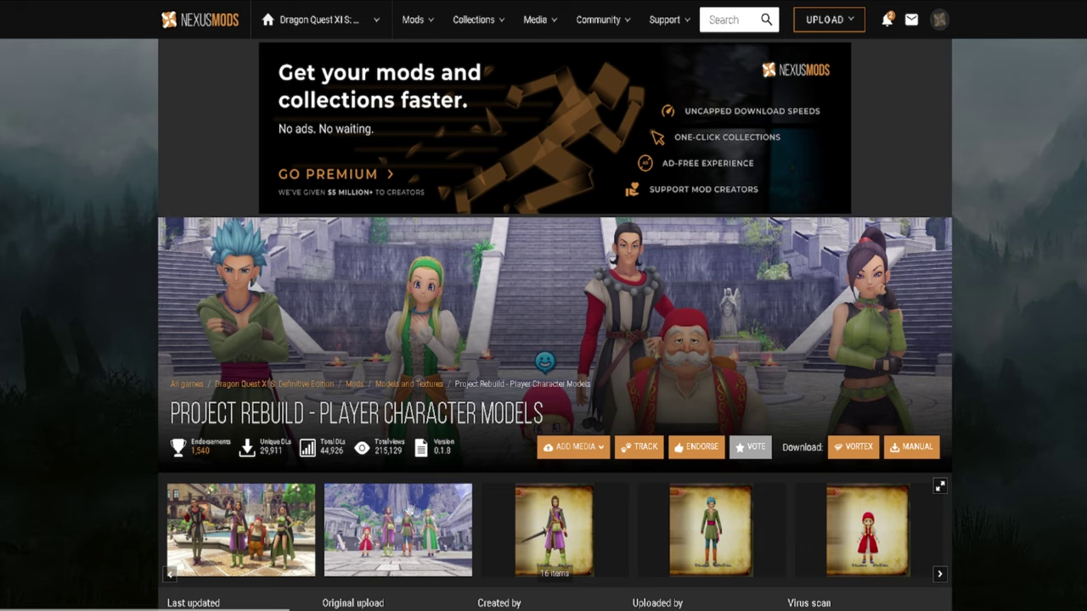
left_click(546, 544)
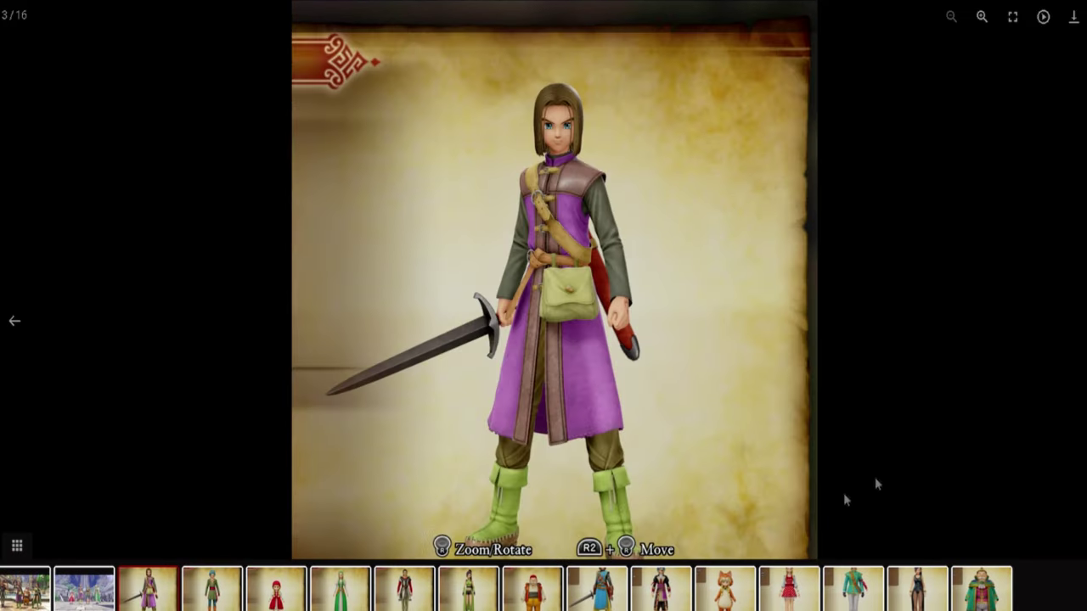
left_click(606, 599)
left_click(514, 594)
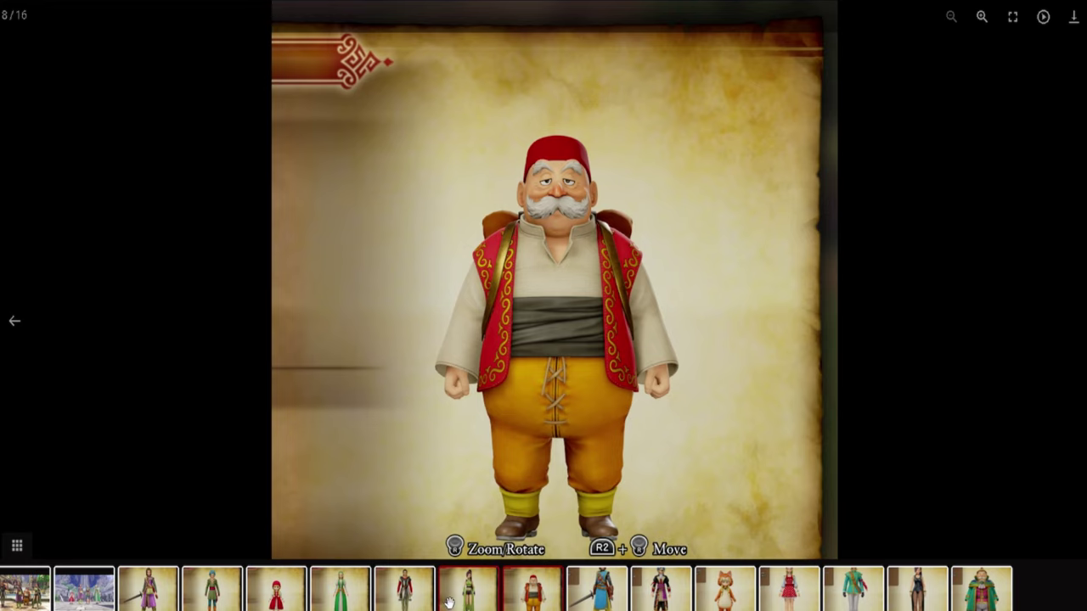
left_click(451, 603)
left_click(698, 604)
left_click(789, 595)
left_click(854, 599)
left_click(1026, 459)
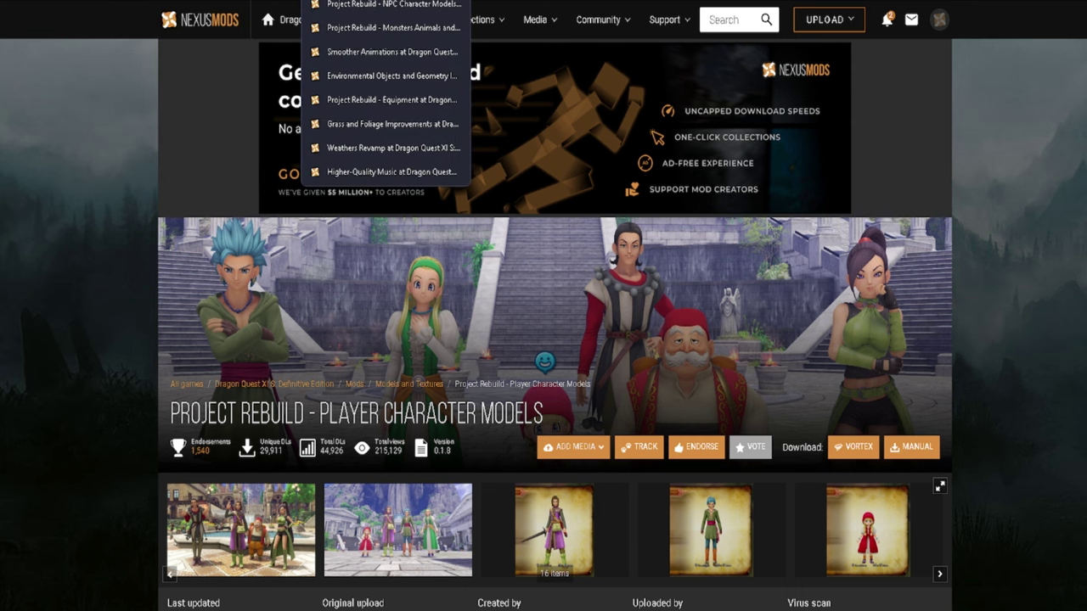
Open the 4K Upscaled Textures mod page and examine the before-and-after comparisons, including gallery images 1 and 3 to 5.
key("Return")
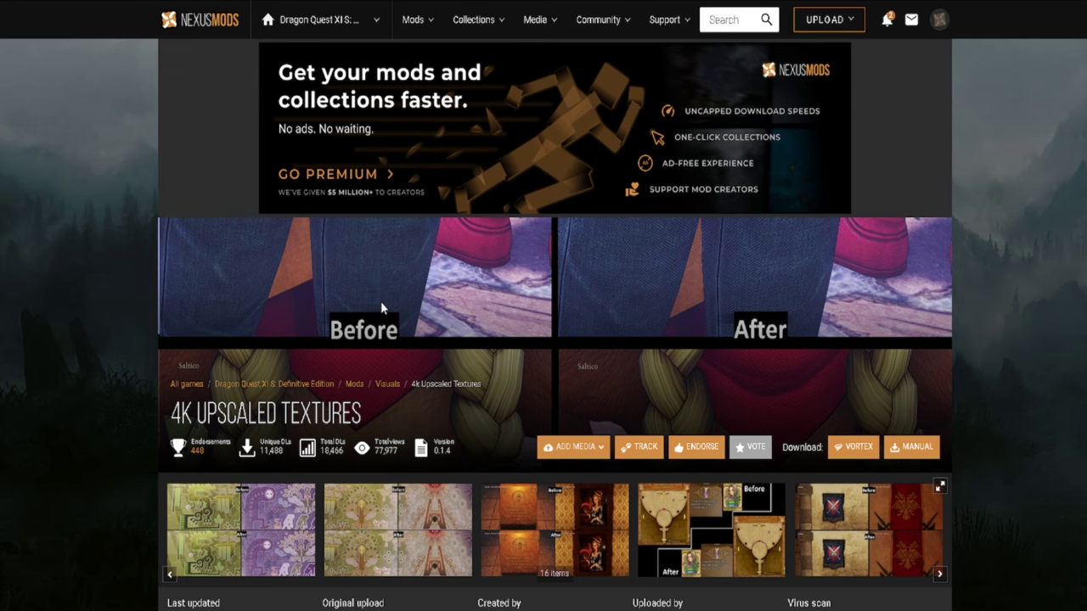
left_click(380, 303)
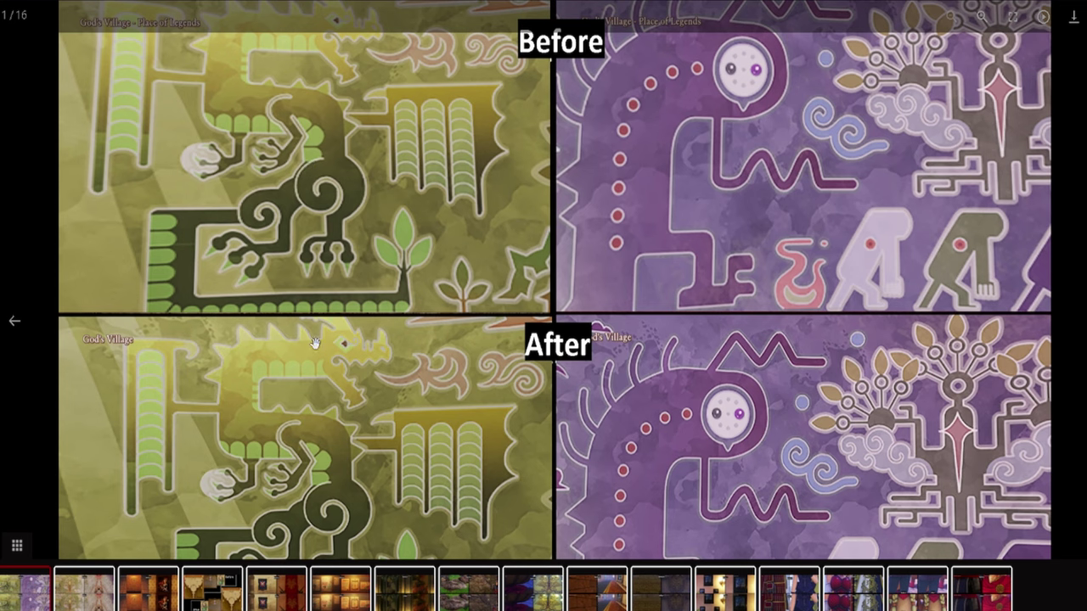
left_click(1077, 463)
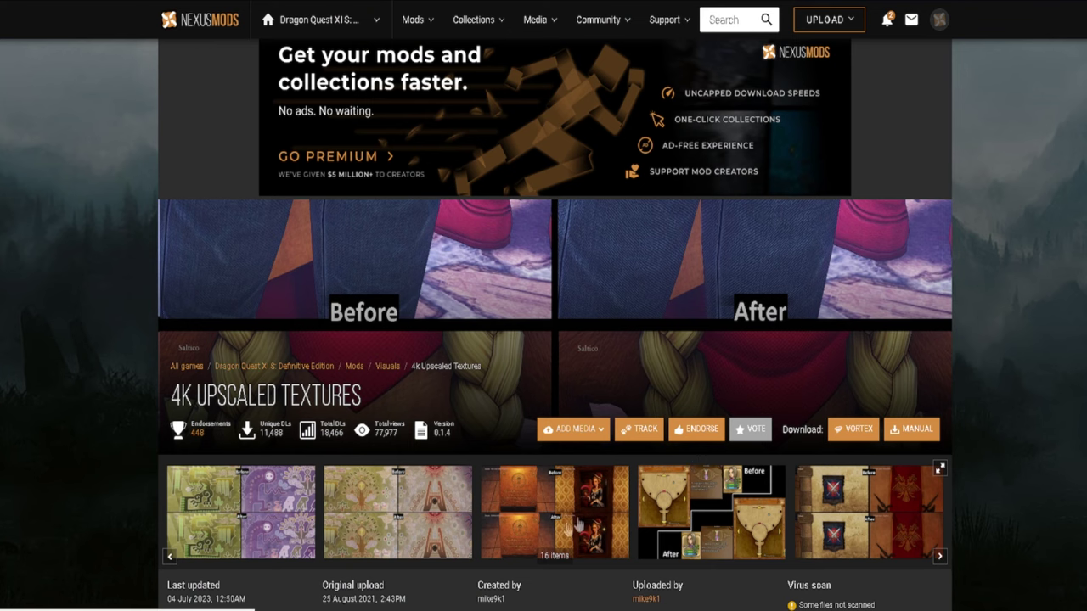
left_click(523, 540)
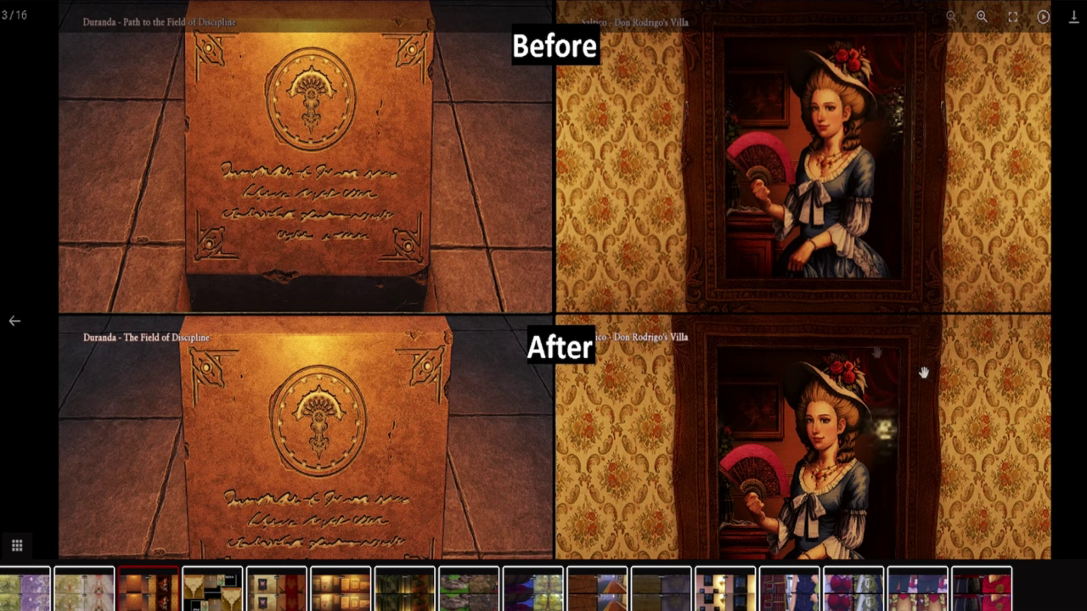
key("Right")
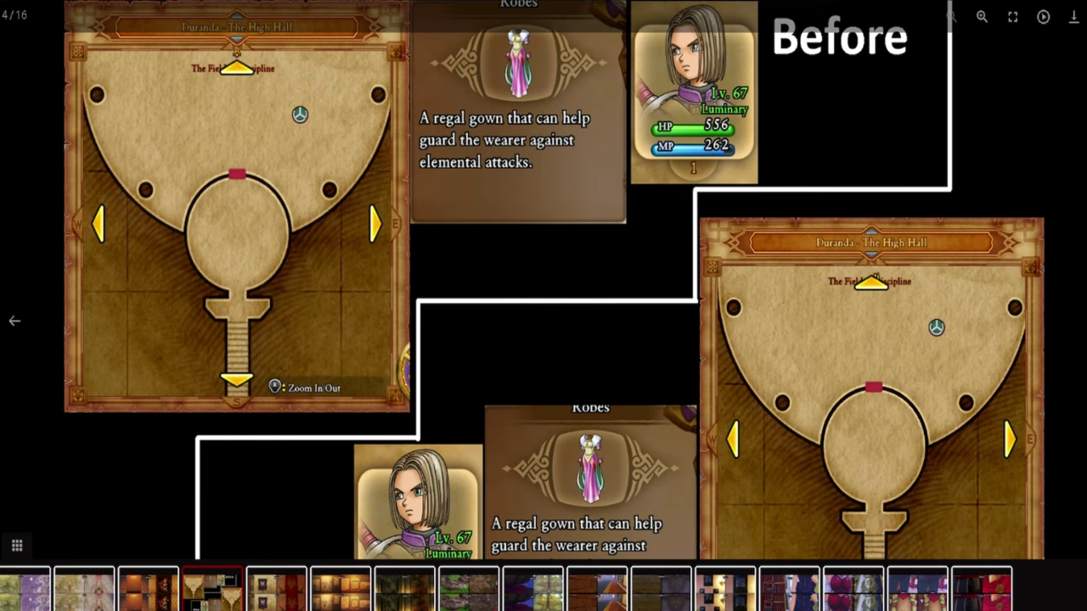
key("Right")
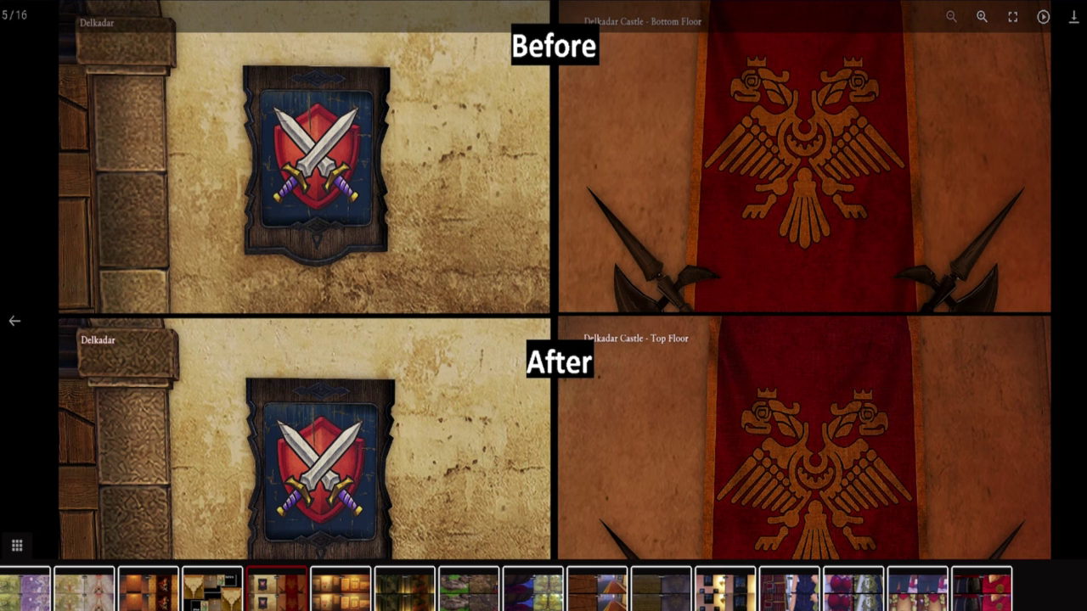
key("Escape")
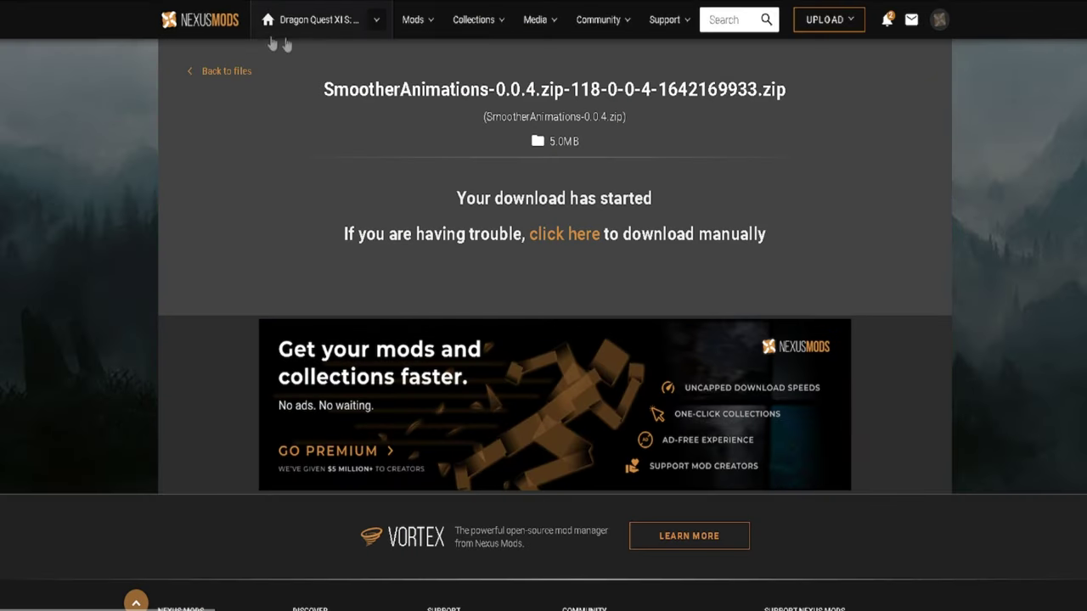
Go back from the download page to the Smoother Animations mod and view its preview image at full size.
left_click(227, 72)
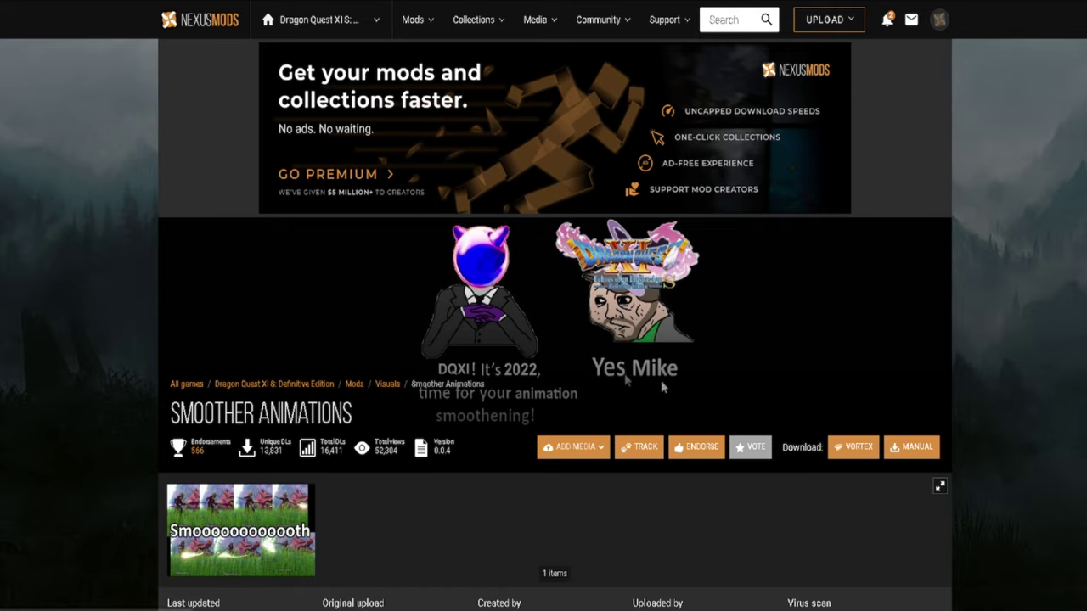
scroll(156, 510, "down", 10)
scroll(155, 509, "up", 10)
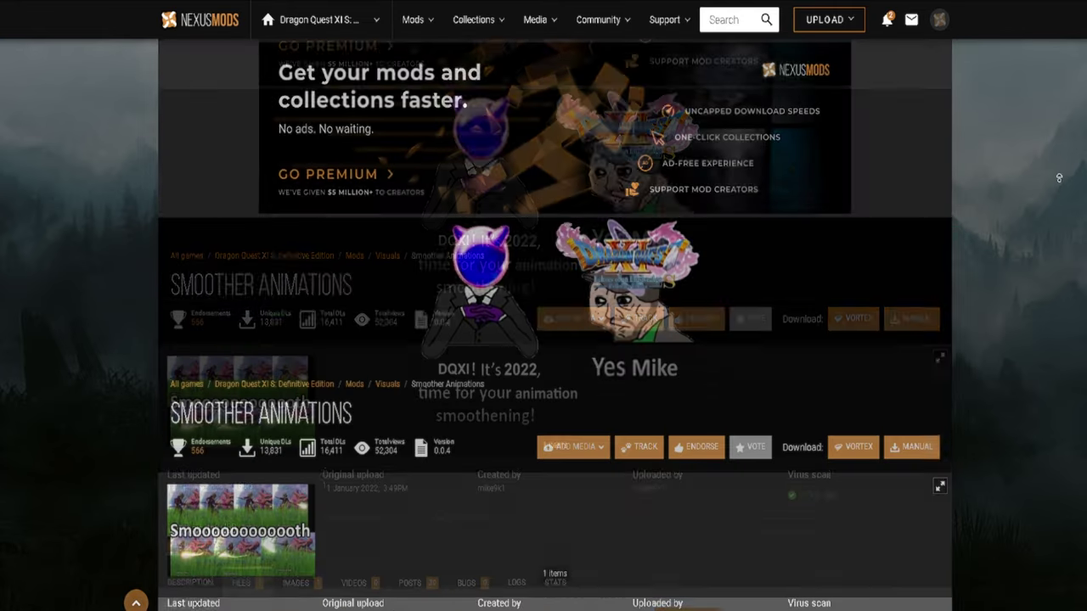
left_click(212, 518)
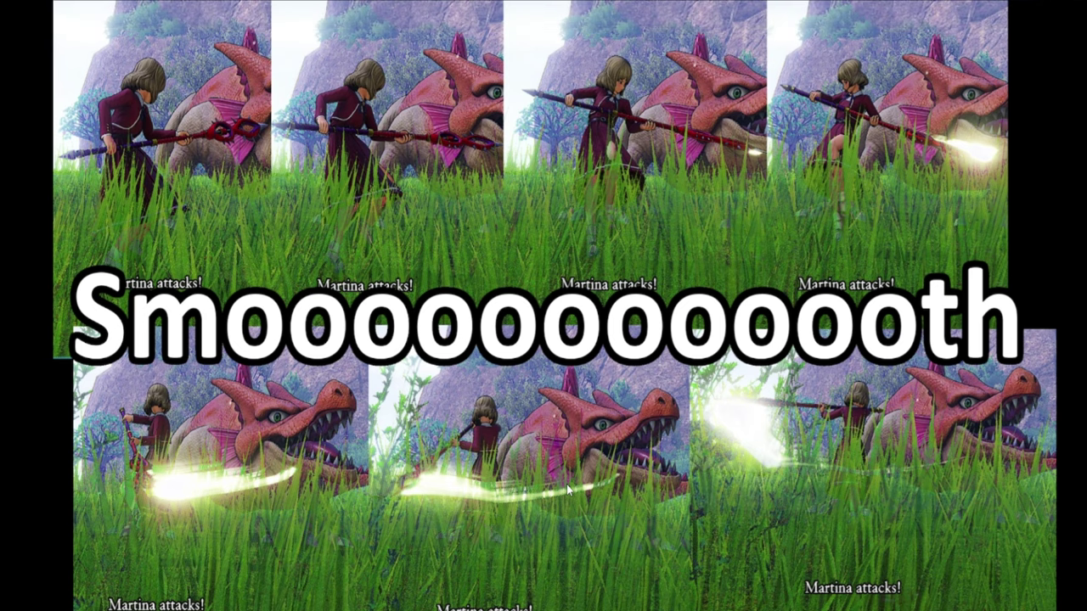
key("Escape")
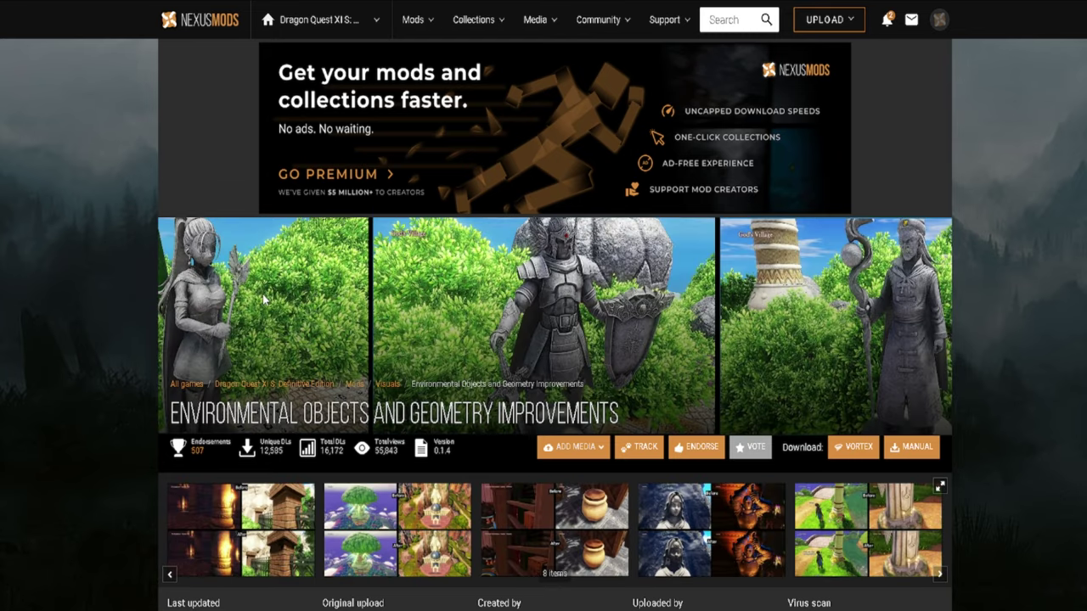
Examine the first three before-and-after comparisons of the Environmental Objects and Geometry Improvements mod, and return to its page.
left_click(247, 553)
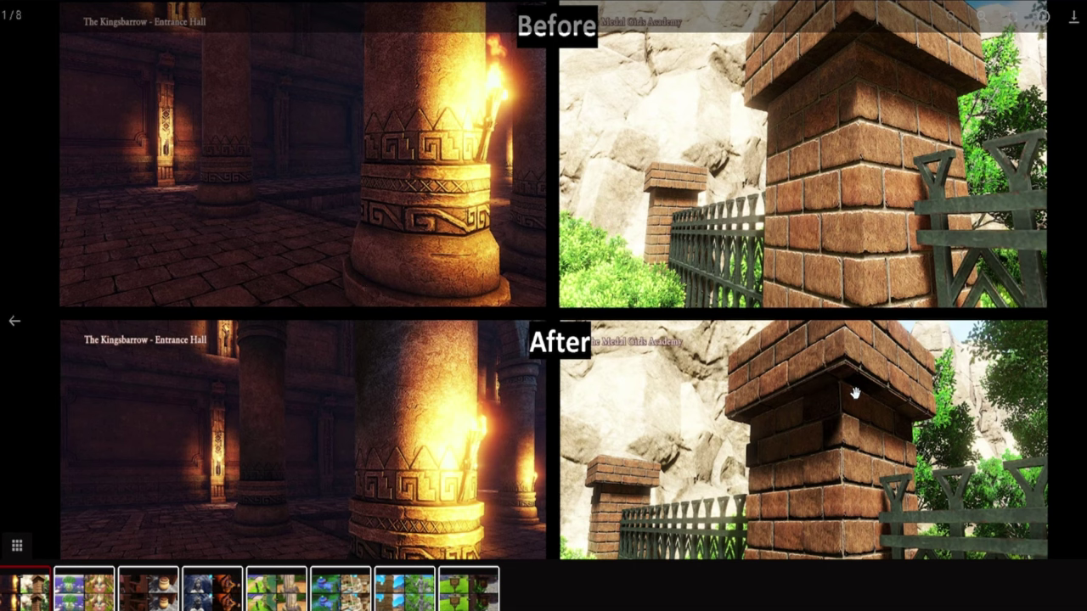
key("Right")
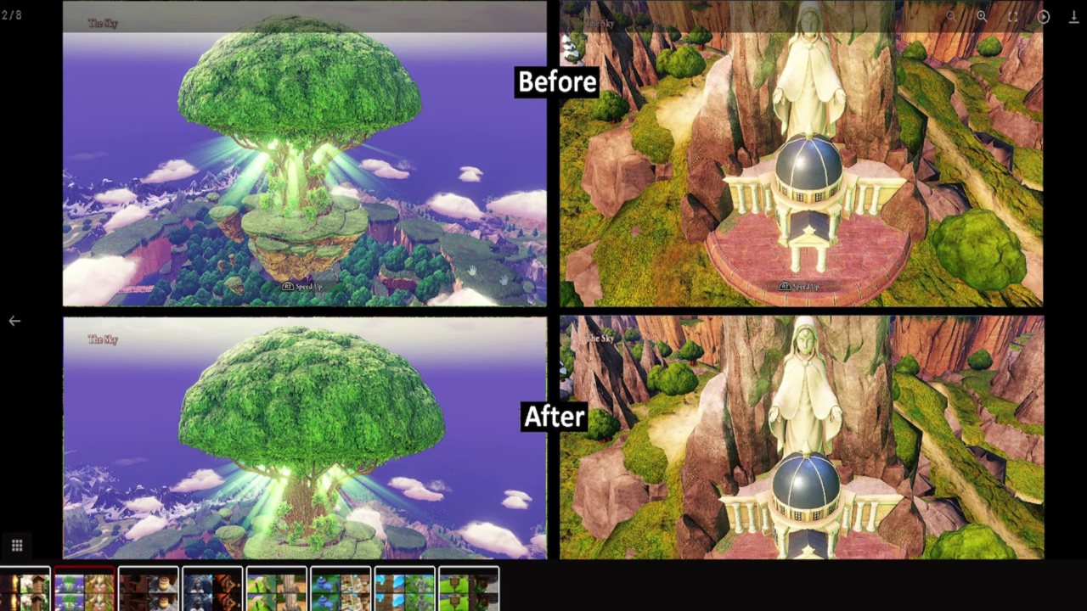
key("Right")
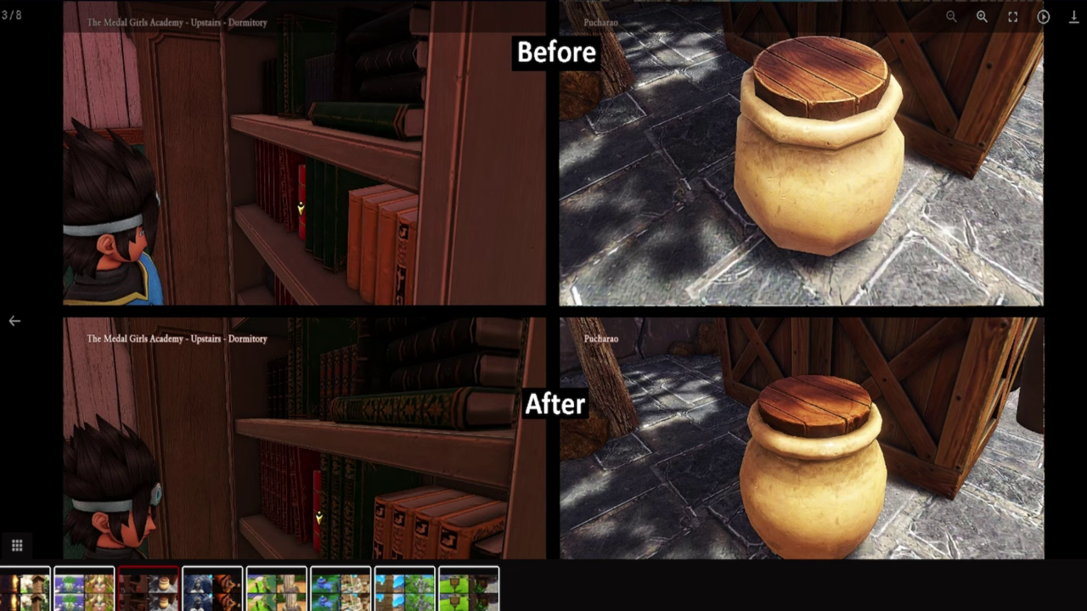
left_click(1063, 452)
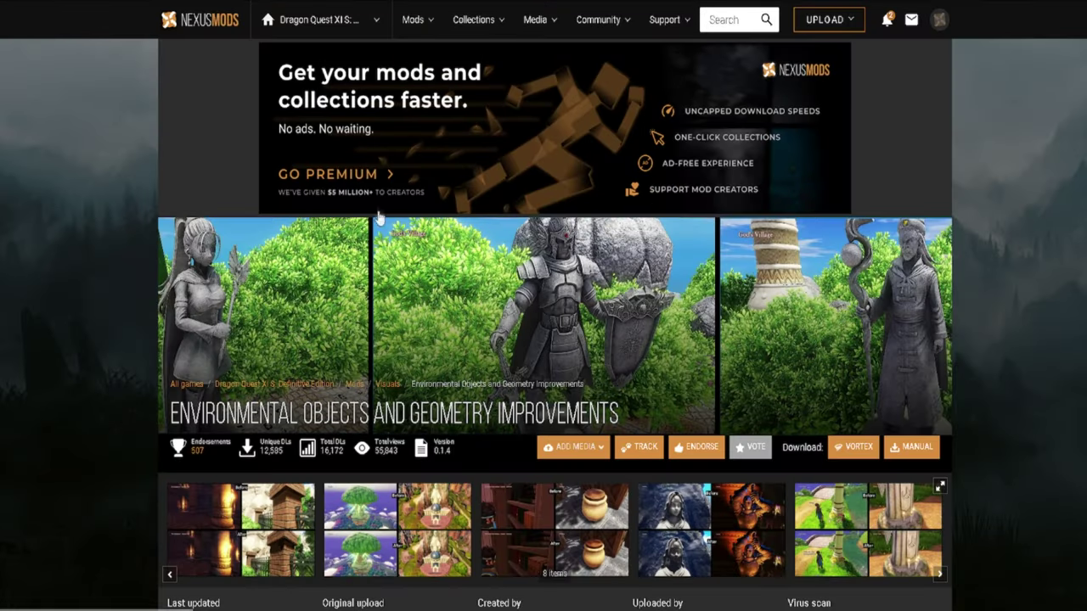
left_click_drag(175, 417, 474, 418)
left_click(1015, 367)
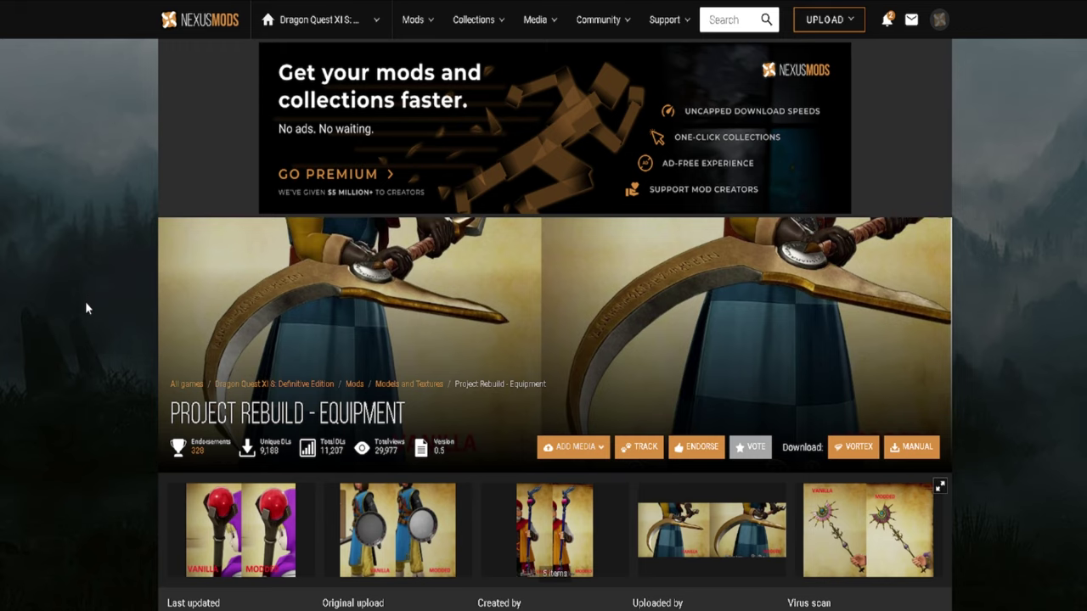
Examine the first three vanilla-versus-modded images of the Project Rebuild - Equipment mod, and close its gallery.
left_click(228, 544)
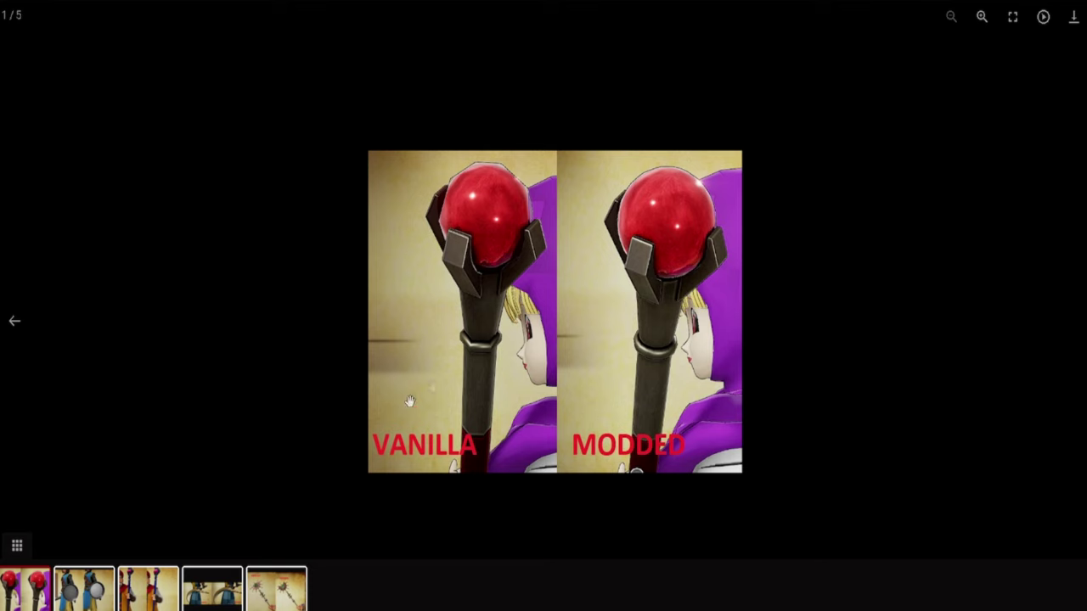
left_click(1082, 320)
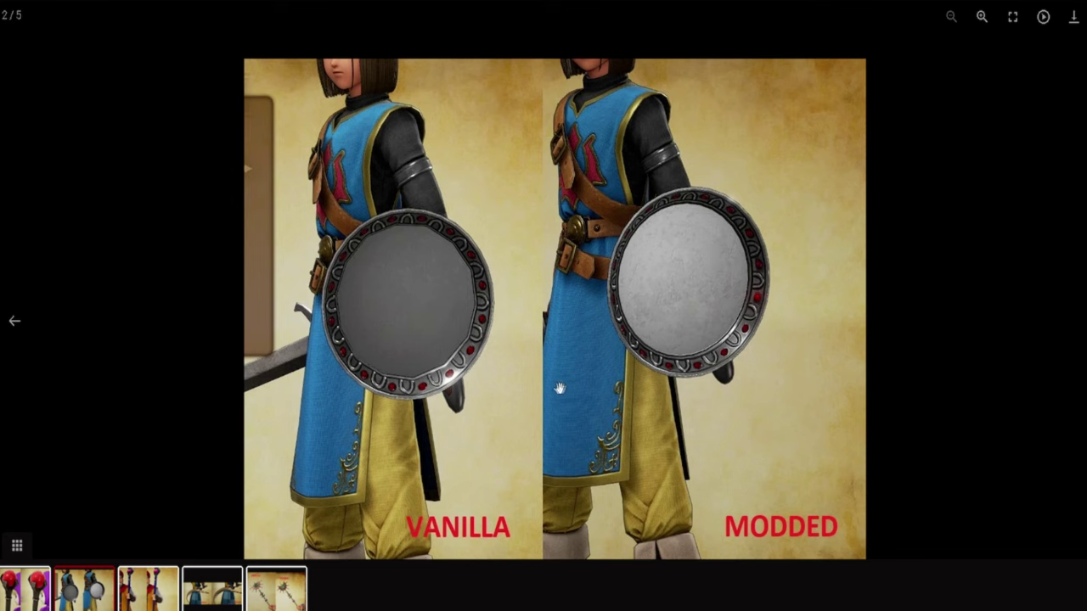
left_click(1084, 319)
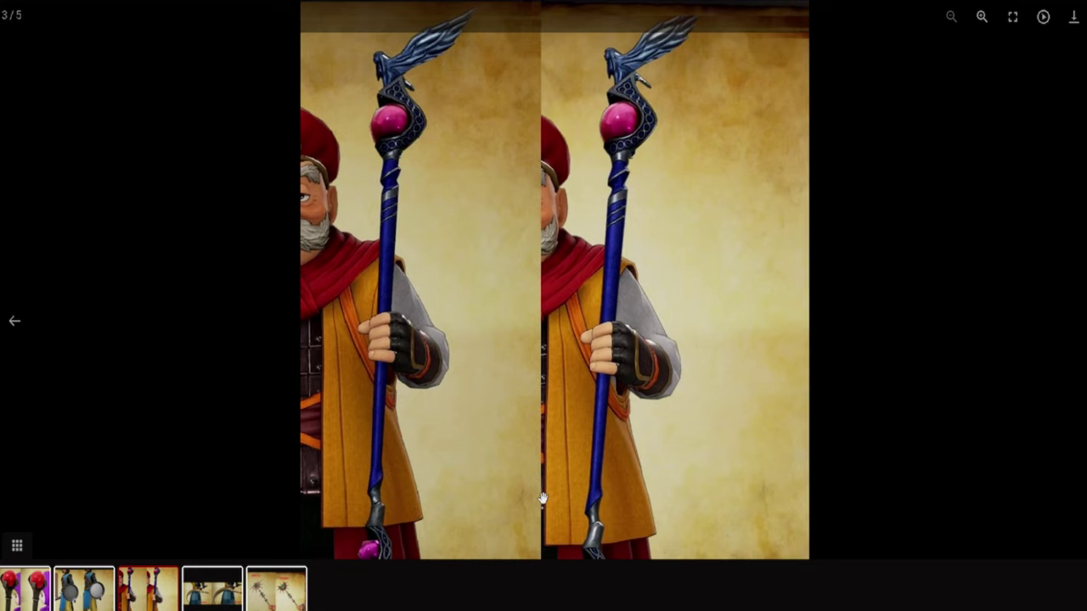
left_click(999, 248)
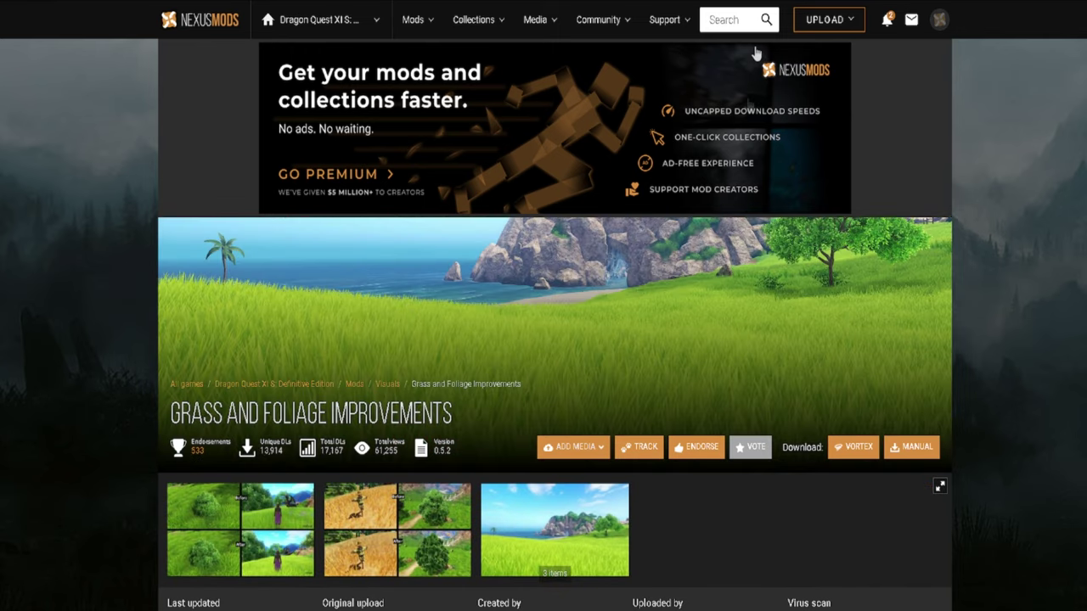
Examine the first two before-and-after comparisons of the Grass and Foliage Improvements mod, inspecting the first one up close, and close the gallery.
left_click(308, 517)
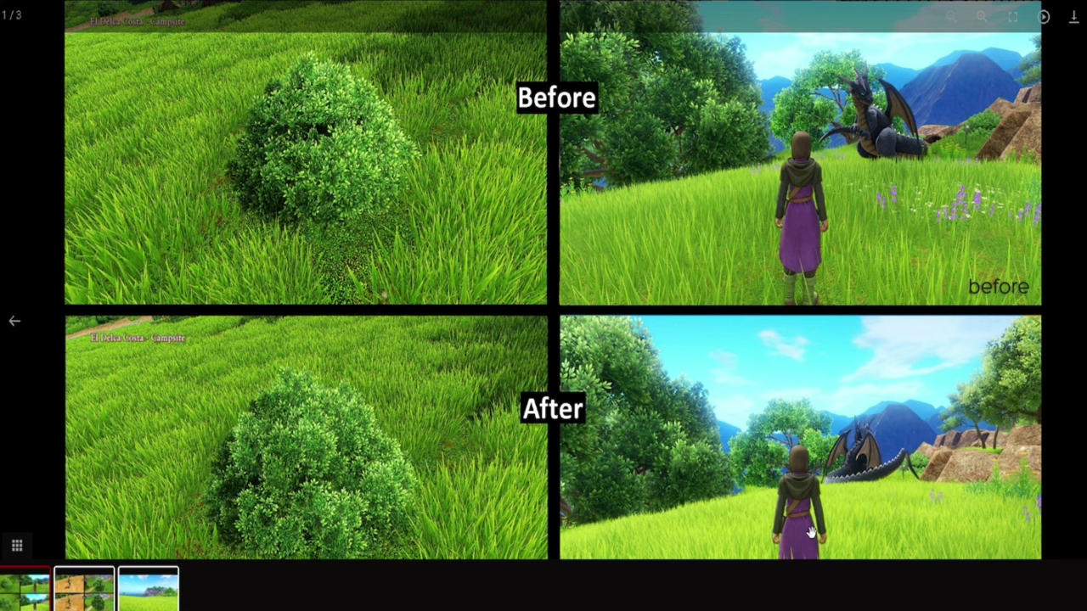
scroll(850, 523, "up", 3)
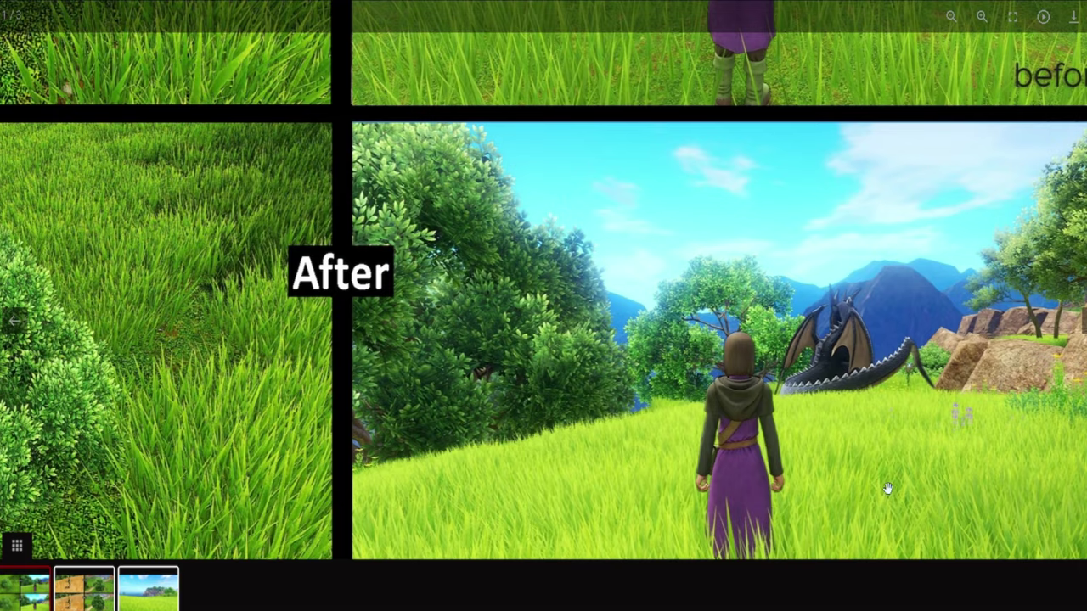
scroll(752, 286, "down", 3)
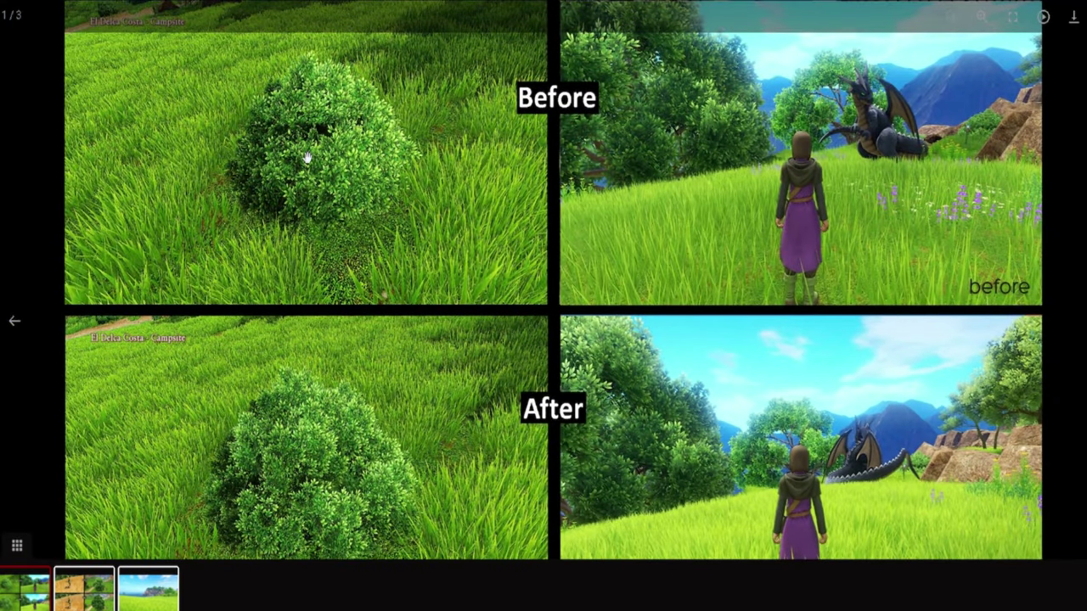
scroll(307, 157, "up", 3)
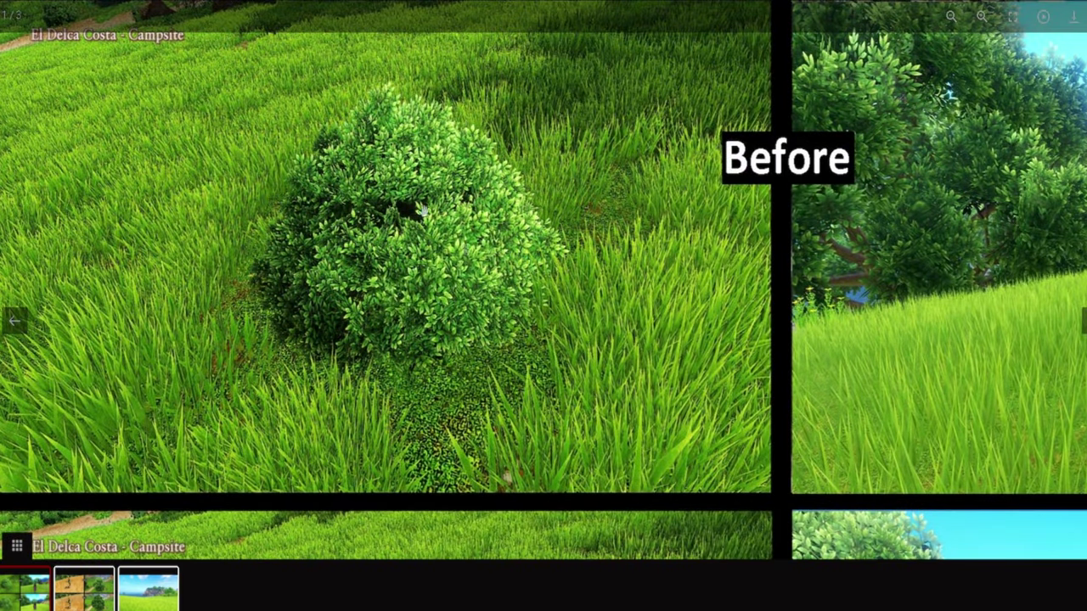
scroll(468, 276, "down", 5)
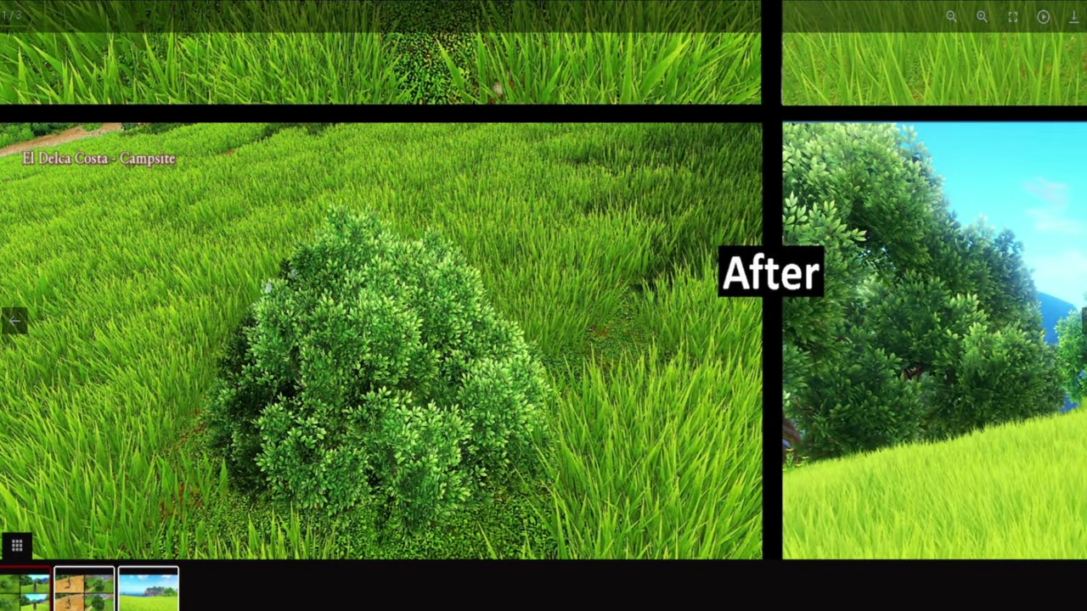
scroll(703, 161, "down", 3)
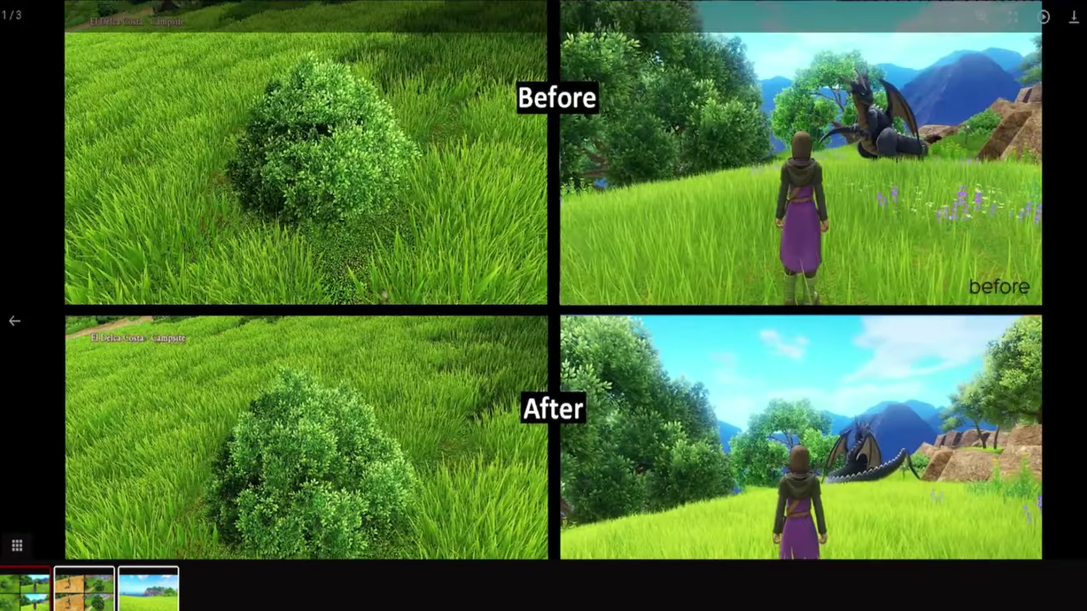
key("Right")
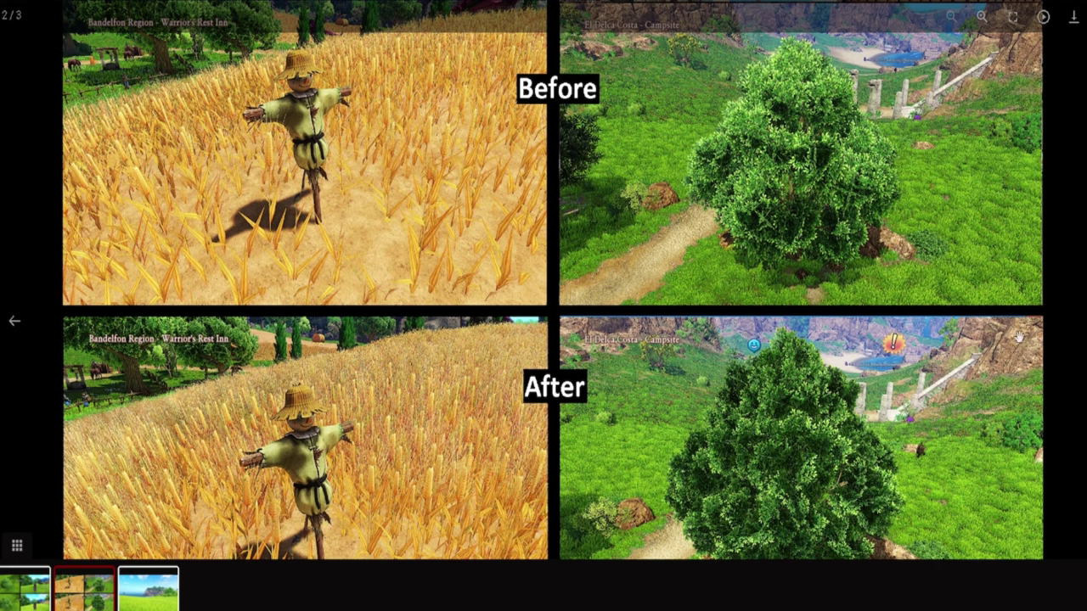
key("Escape")
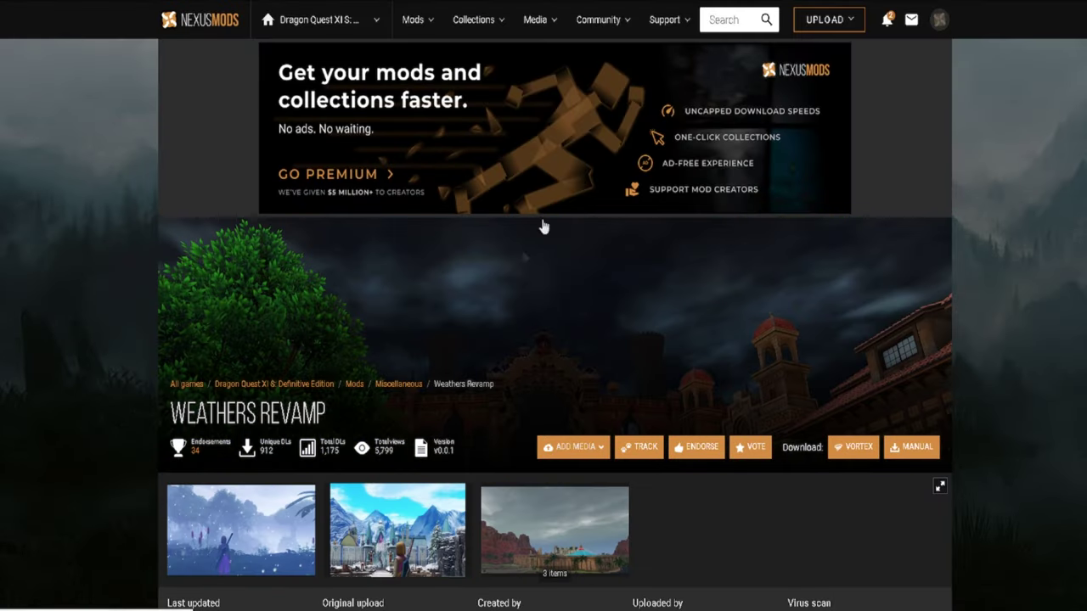
View the first preview image of the Weathers Revamp mod at full size.
scroll(303, 413, "down", 2)
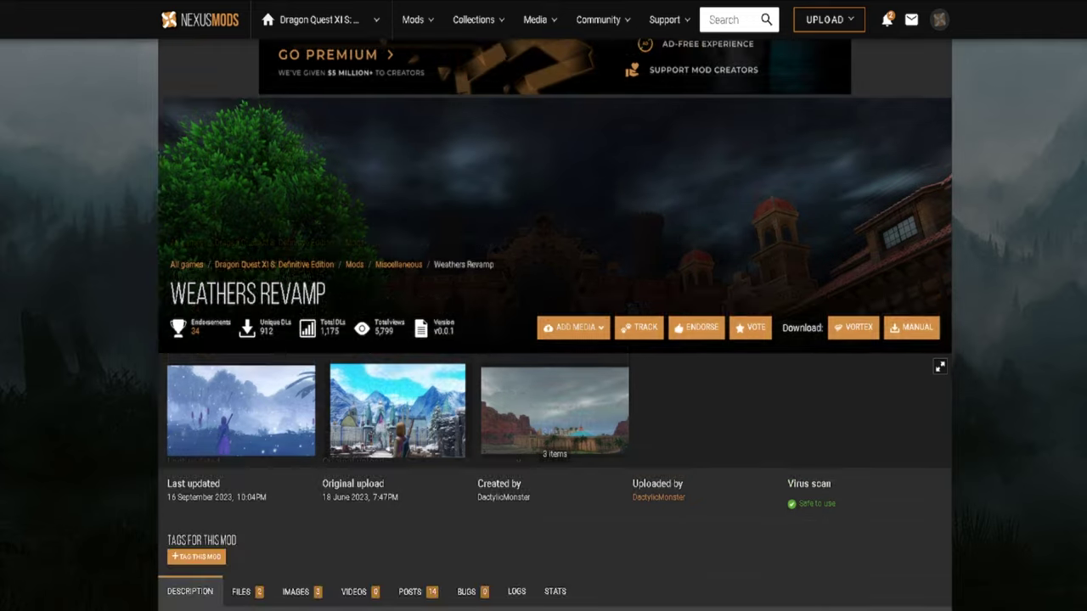
left_click(288, 427)
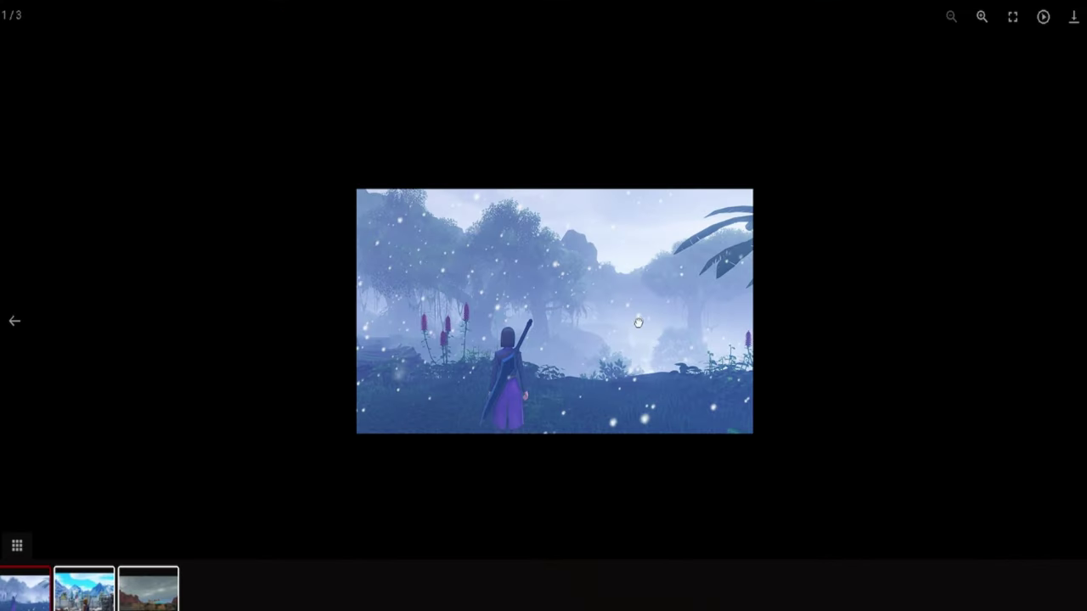
left_click(570, 510)
left_click(287, 413)
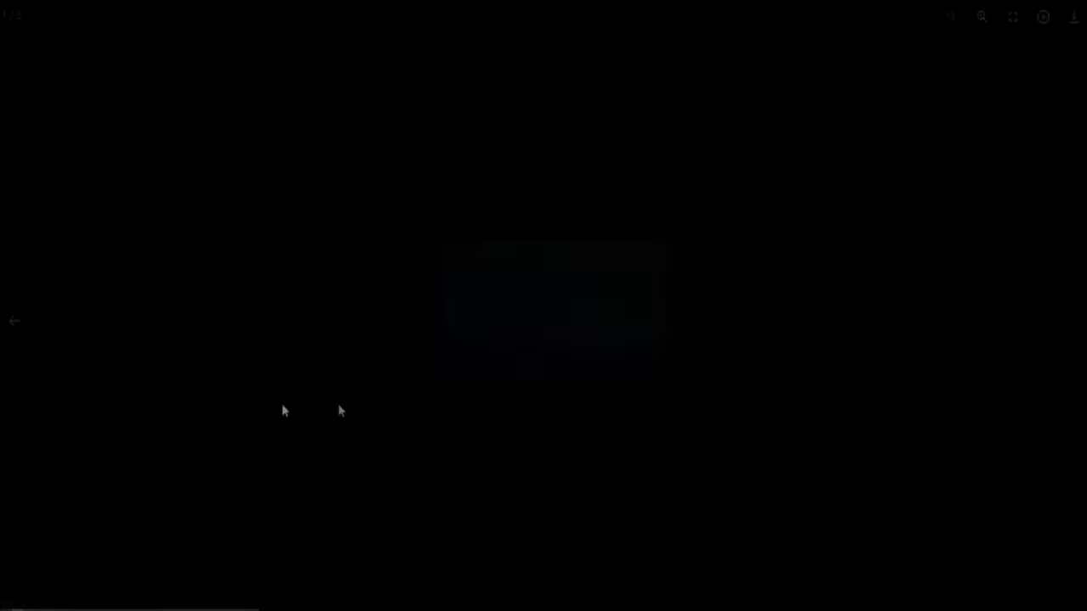
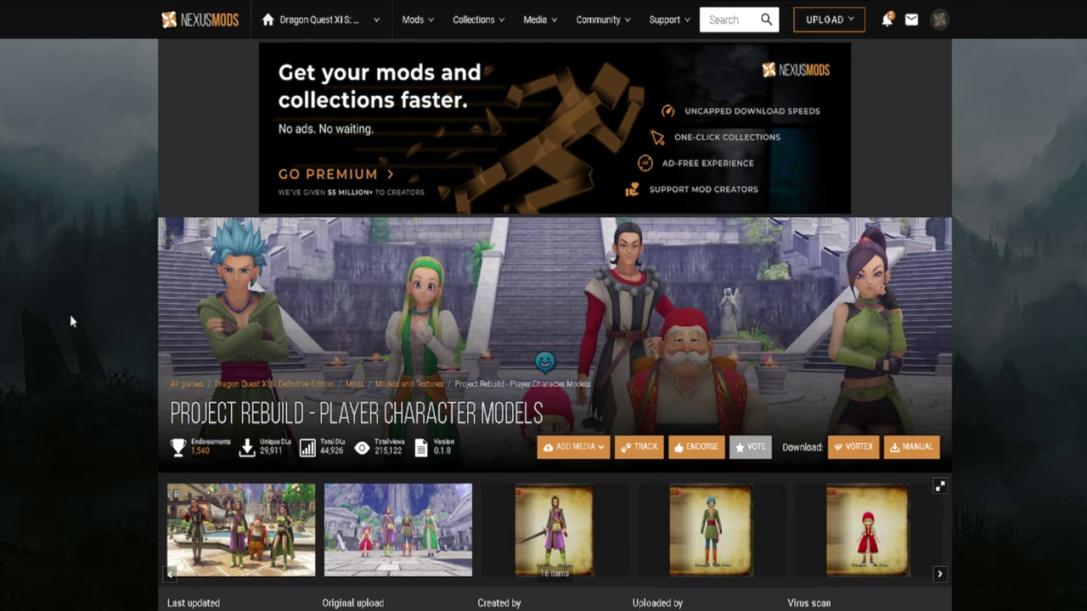
Request the manual download of Project Rebuild - Player Character Models and review the additional files it requires.
scroll(88, 369, "down", 1)
scroll(86, 317, "up", 1)
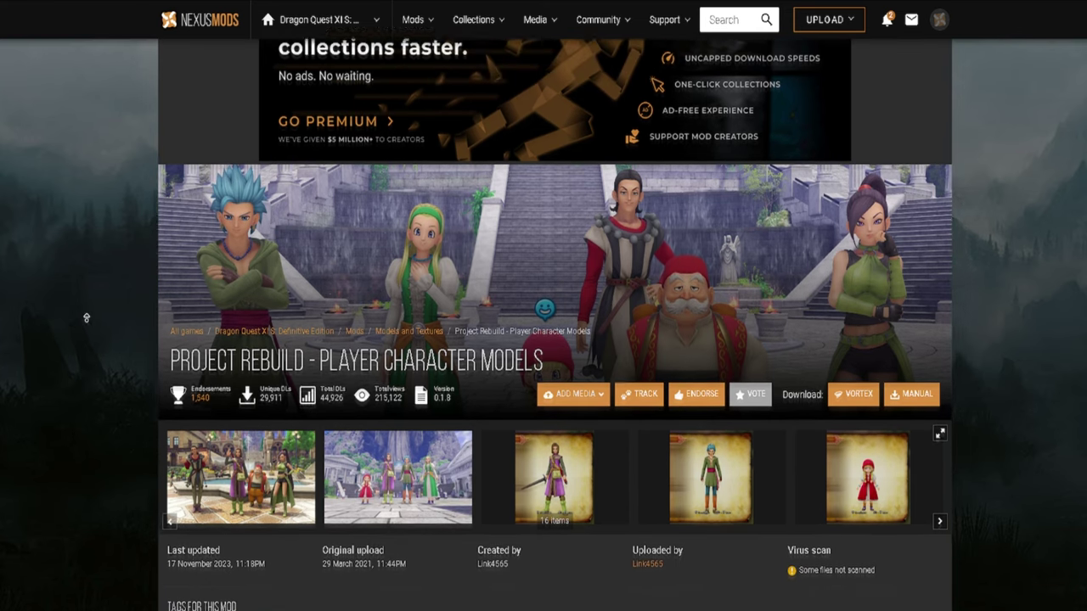
scroll(87, 320, "up", 1)
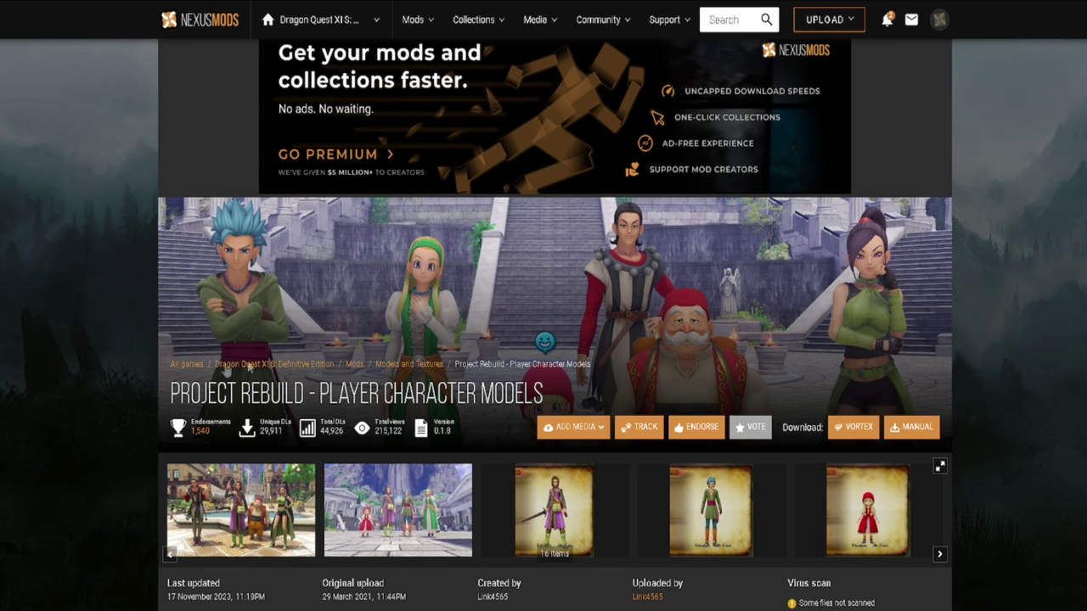
scroll(120, 442, "down", 1)
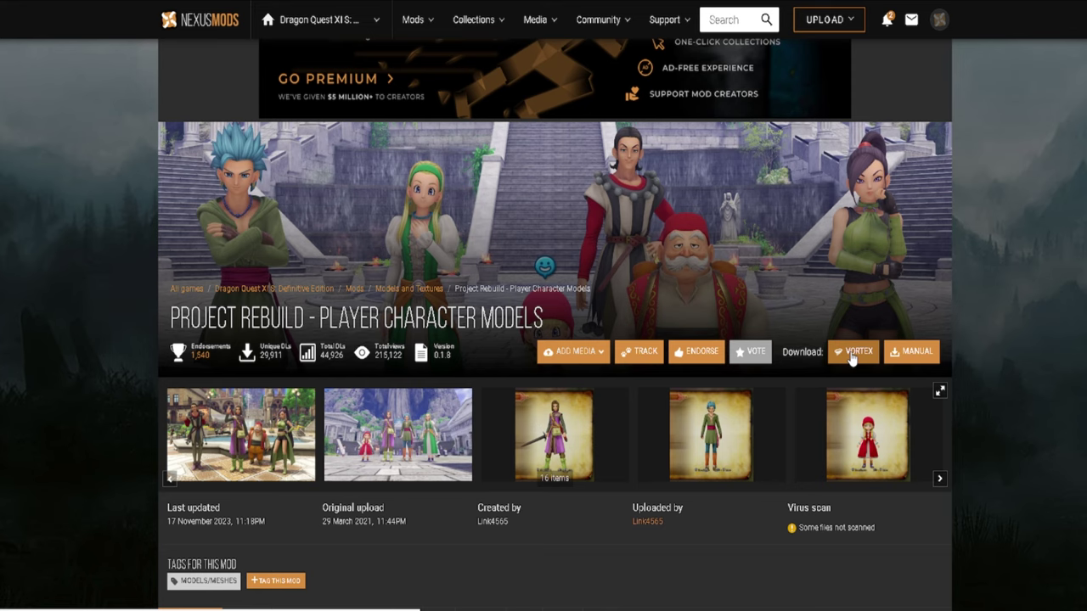
left_click(897, 349)
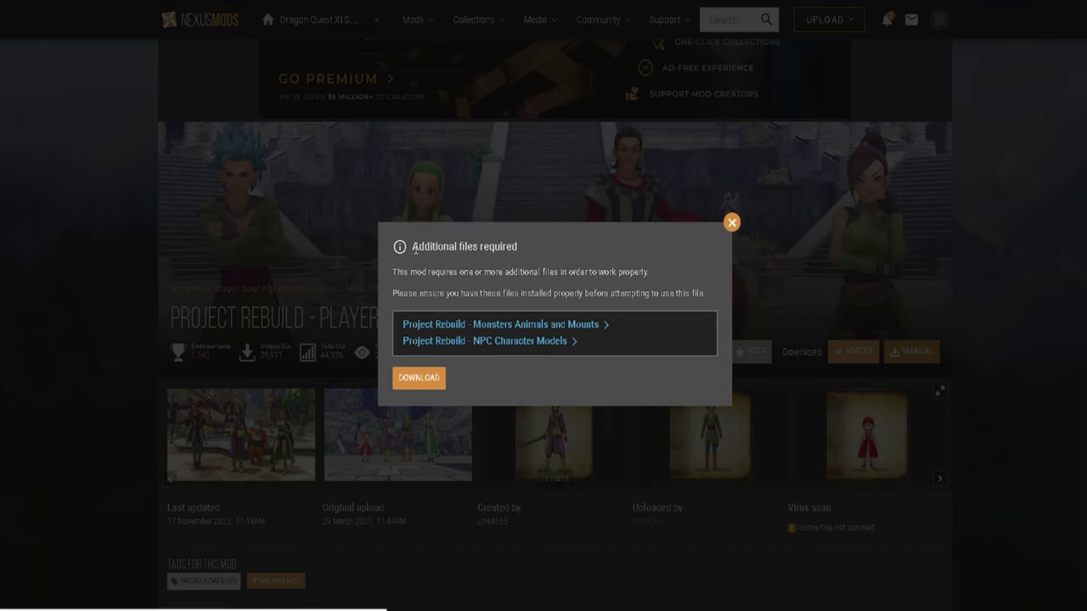
left_click_drag(413, 246, 533, 247)
left_click(532, 247)
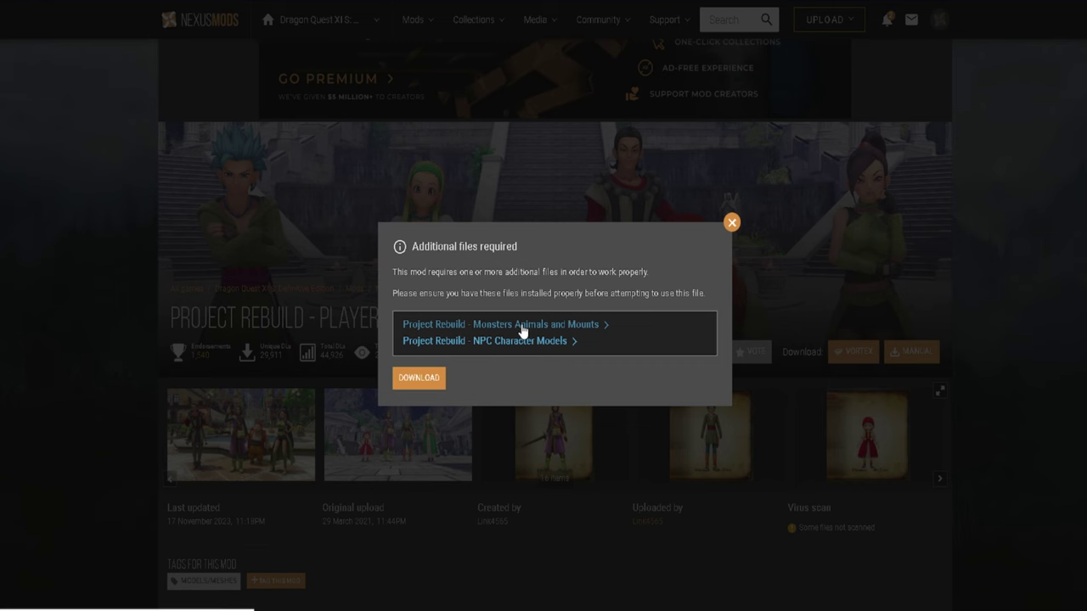
left_click(416, 324)
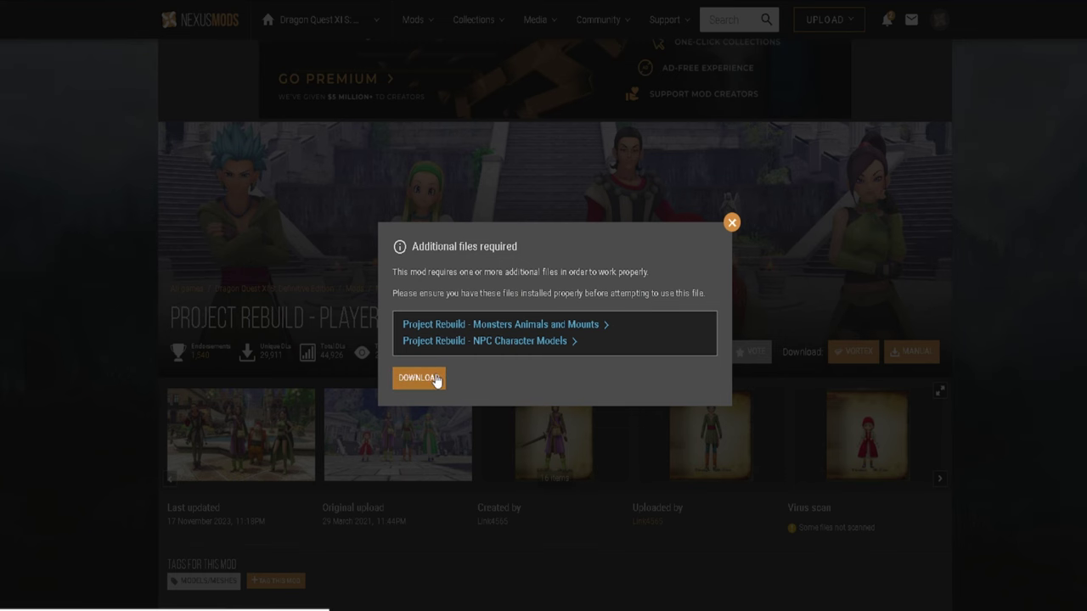
Start the free slow download of the Player Character Models zip file, and cancel the running download.
left_click(435, 380)
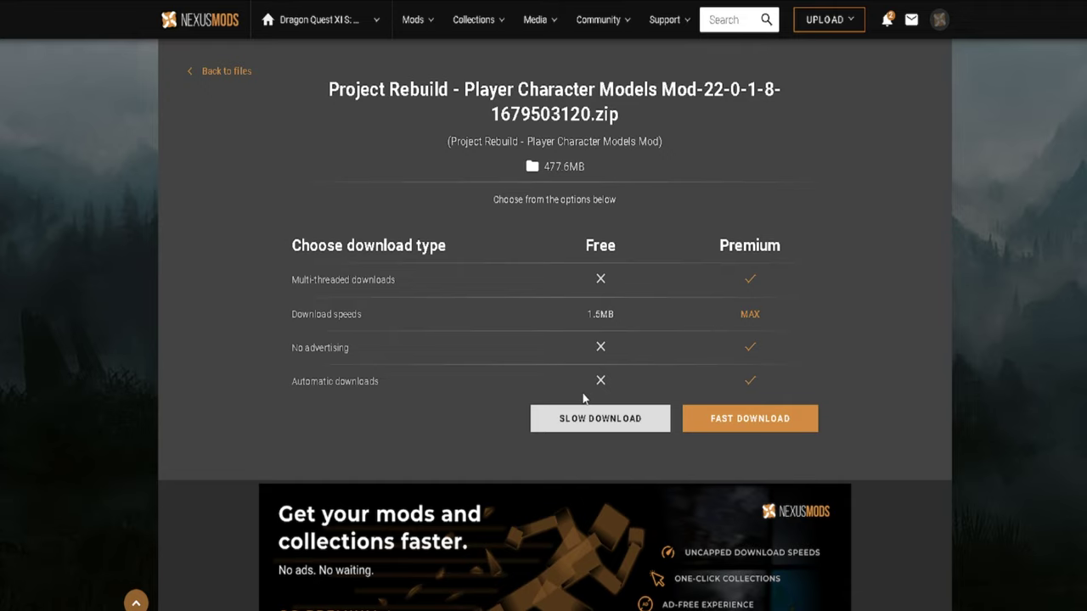
left_click(584, 425)
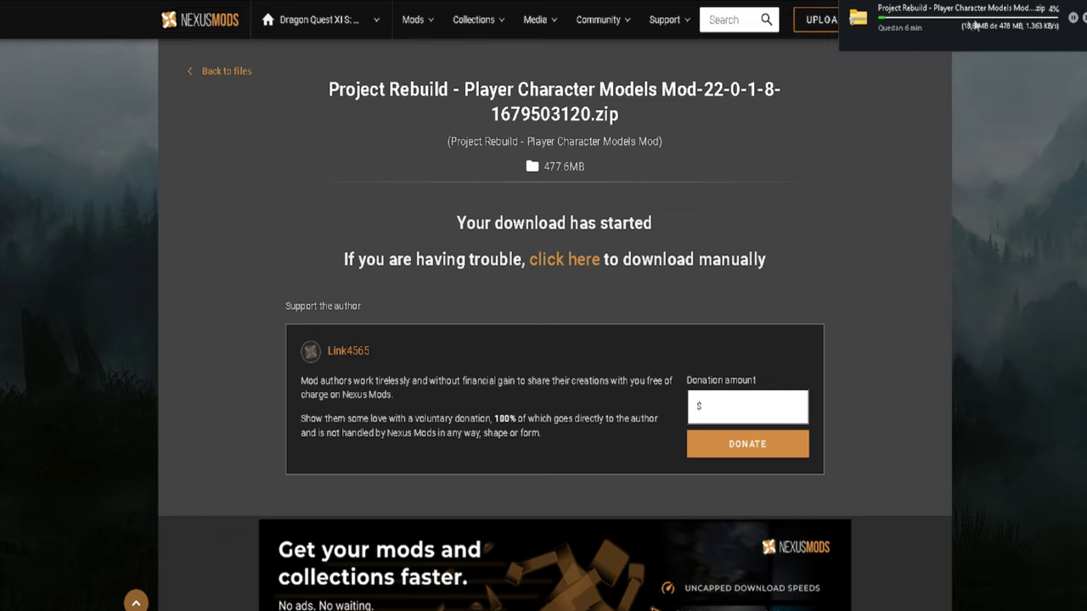
left_click(1084, 17)
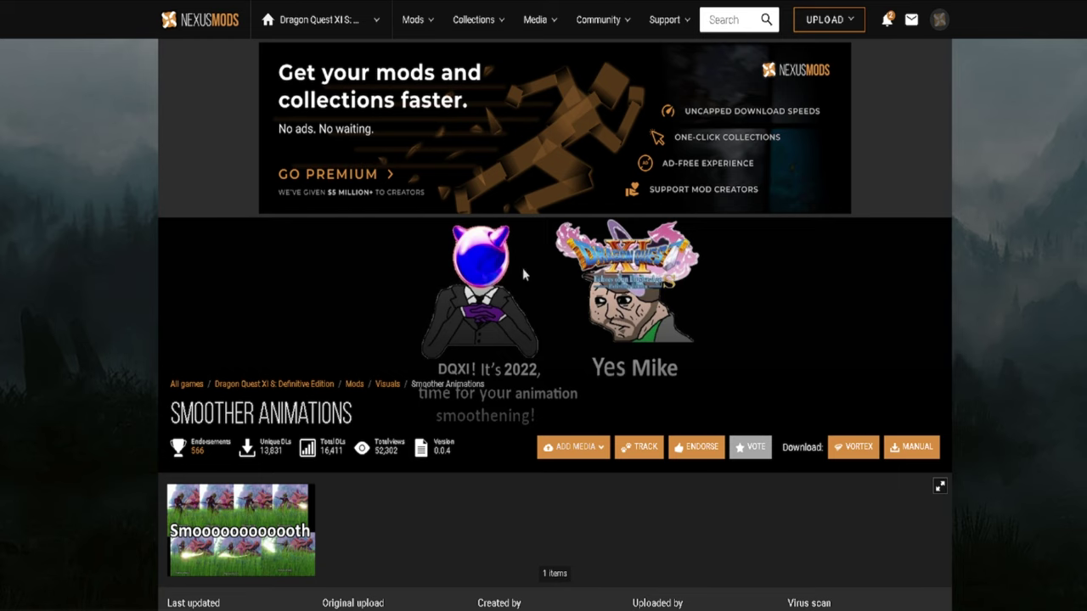
Download the Smoother Animations 0.0.4 zip manually with the free slow option, and open the downloaded archive.
left_click(918, 449)
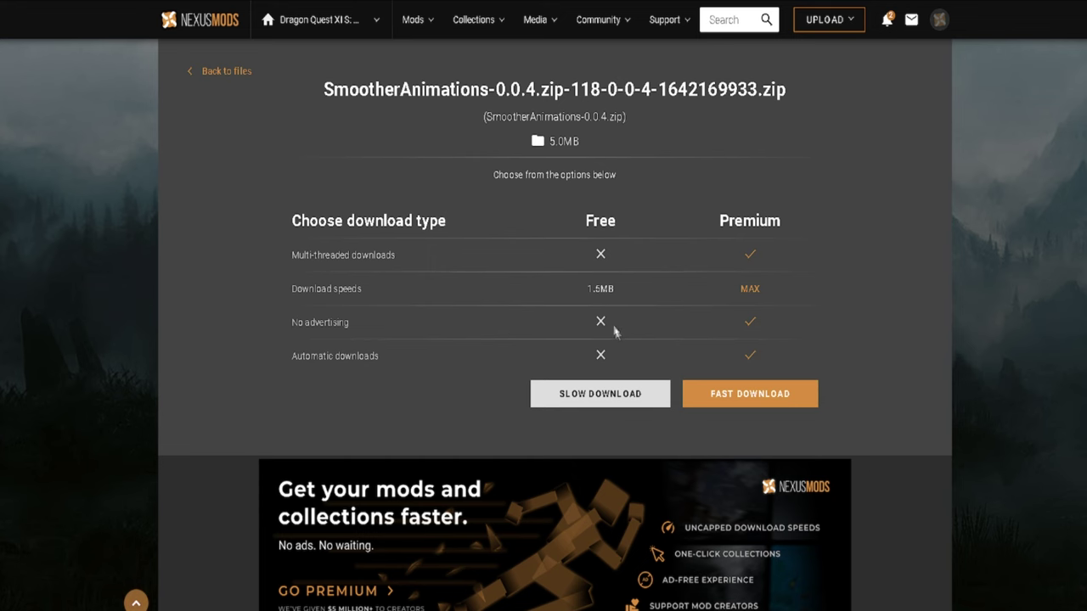
left_click(588, 399)
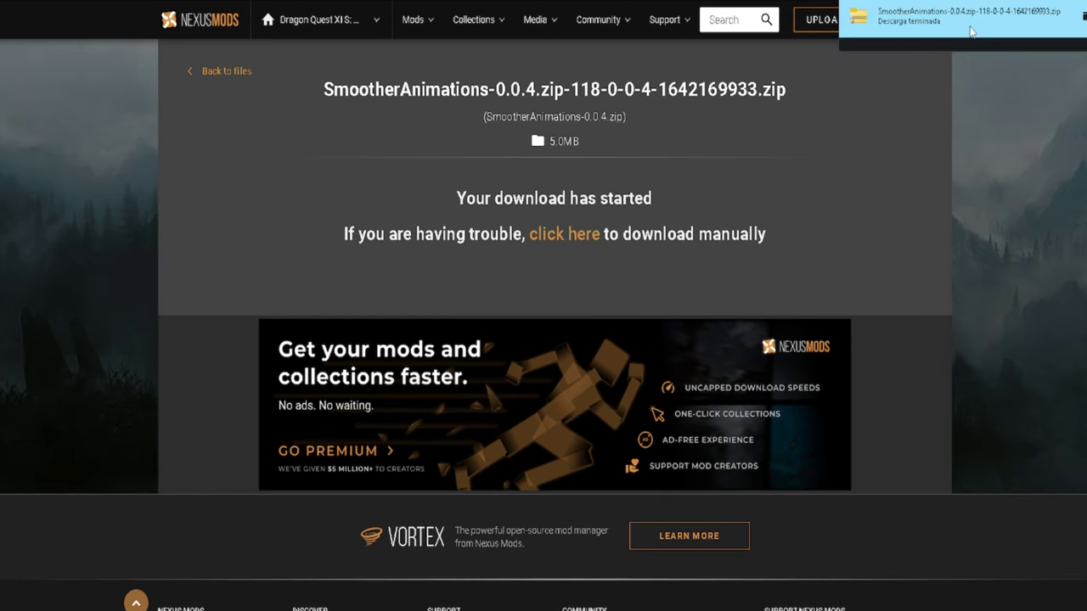
left_click(944, 22)
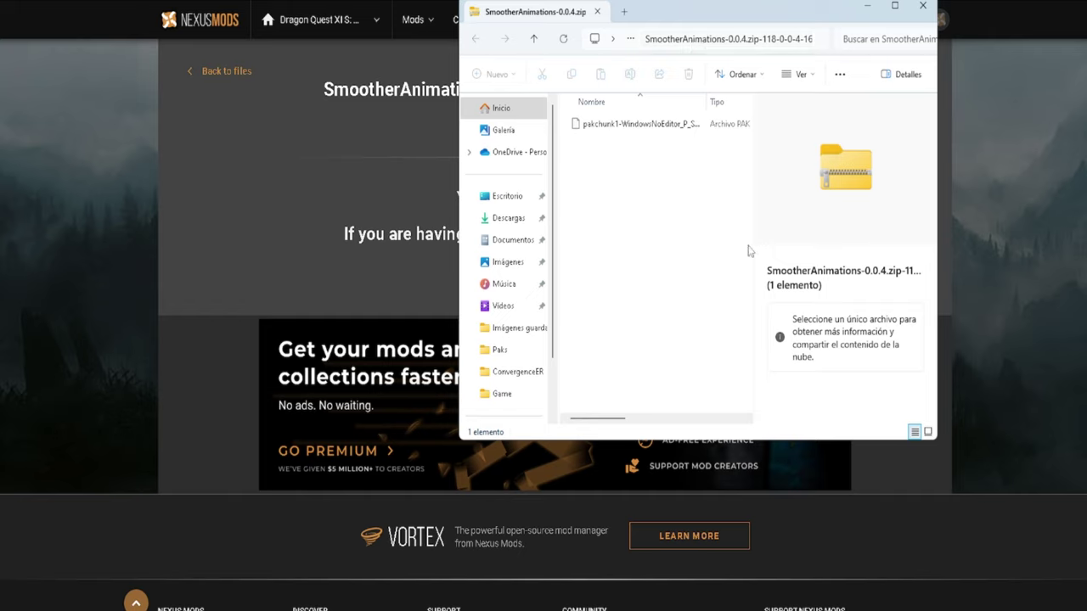
Select the pak file in the Smoother Animations archive and widen the window and name column to show its full file name.
left_click(631, 127)
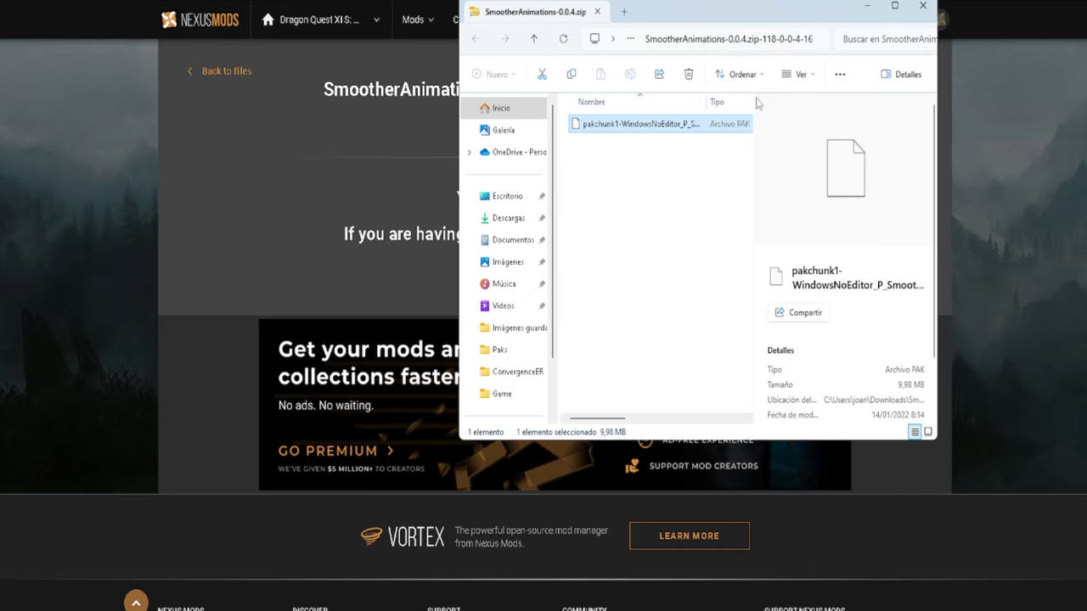
left_click_drag(940, 128, 1068, 131)
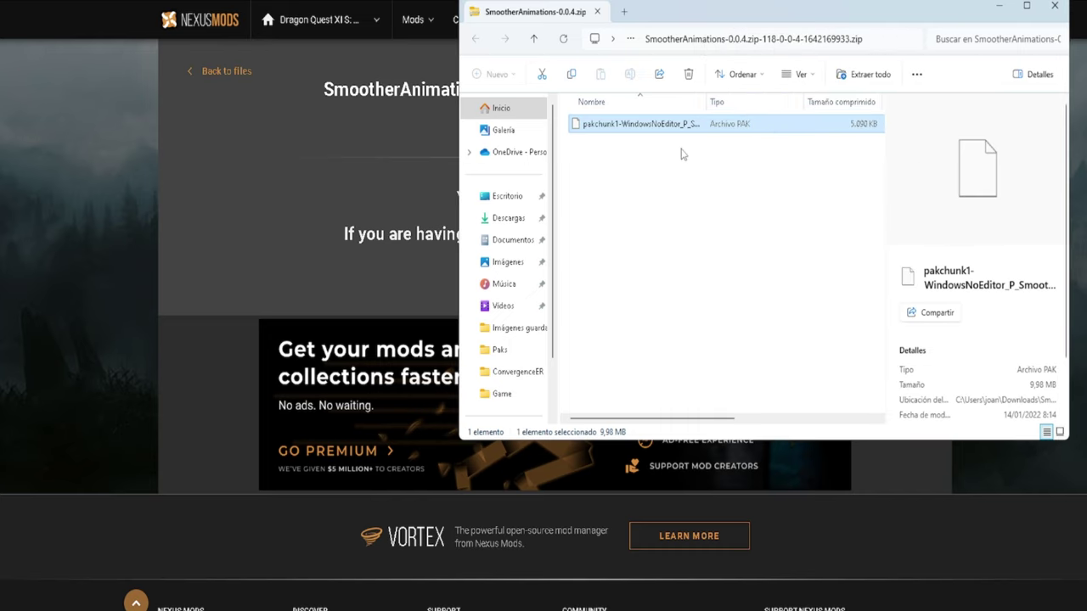
left_click_drag(705, 104, 829, 102)
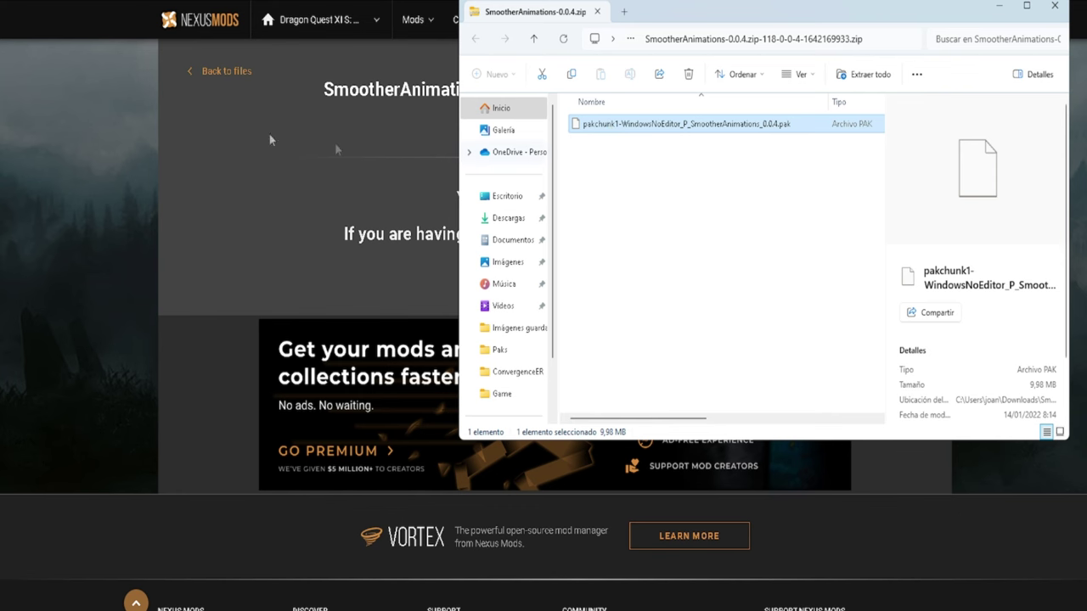
Look through the collected mod pak files in Nueva carpeta and bring up the game's Paks folder window beside it.
left_click(201, 73)
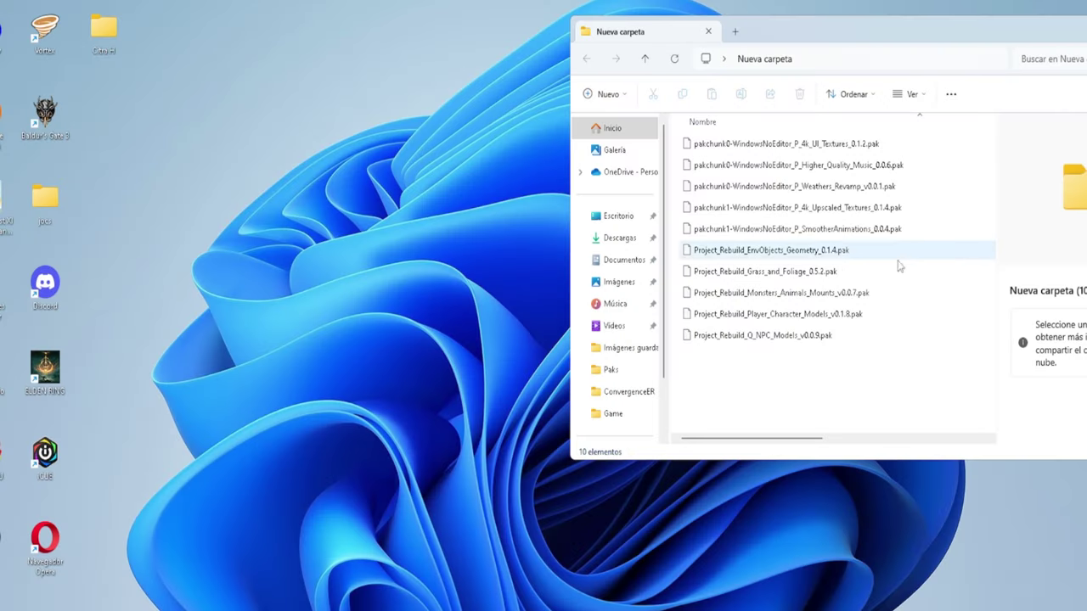
left_click(708, 144)
left_click(717, 165)
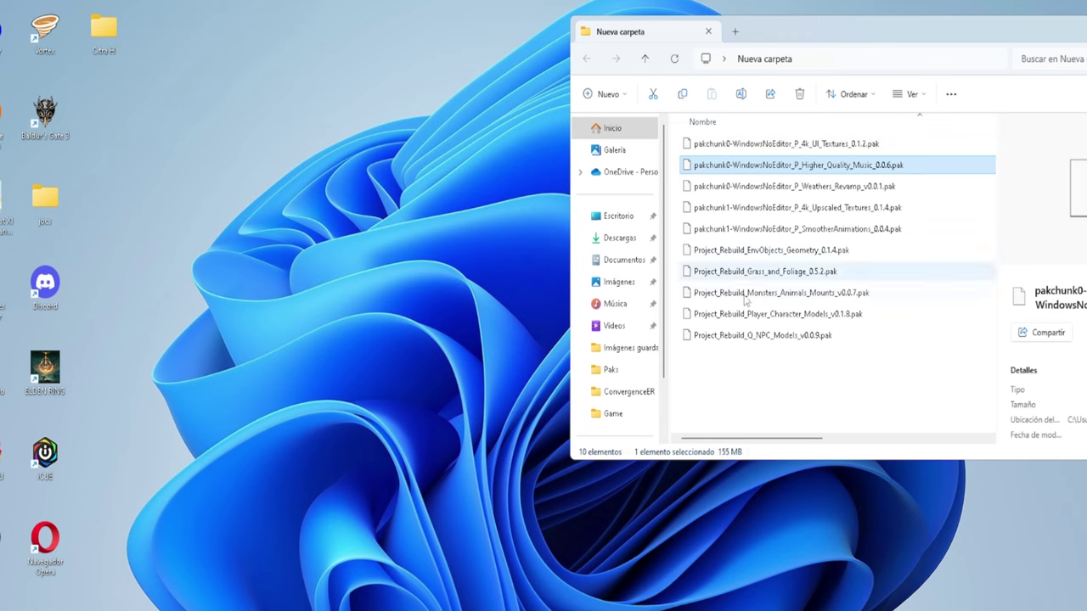
left_click(774, 336)
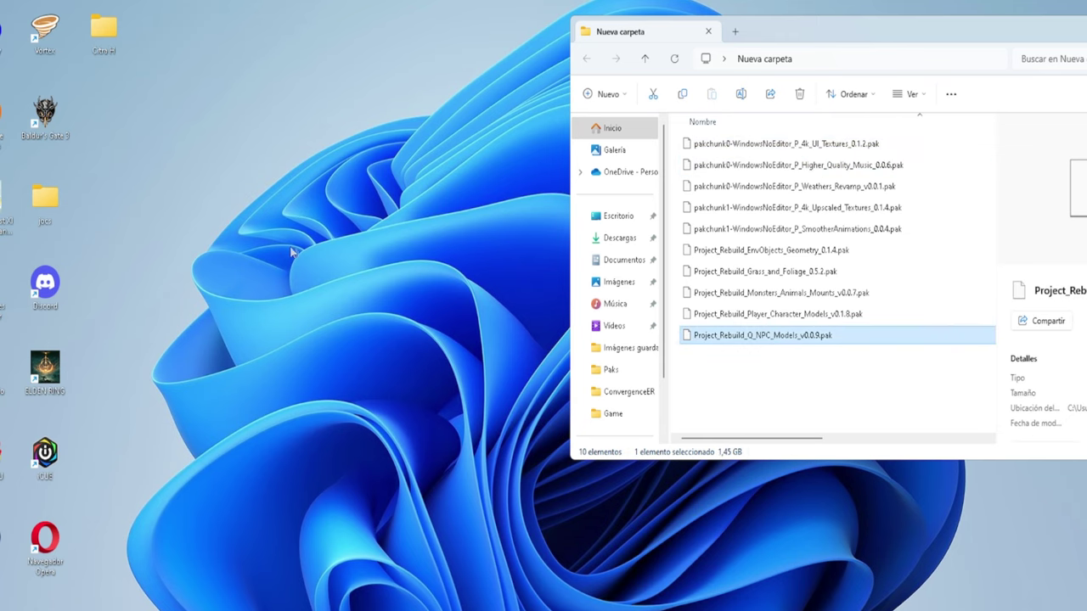
mouse_move(665, 607)
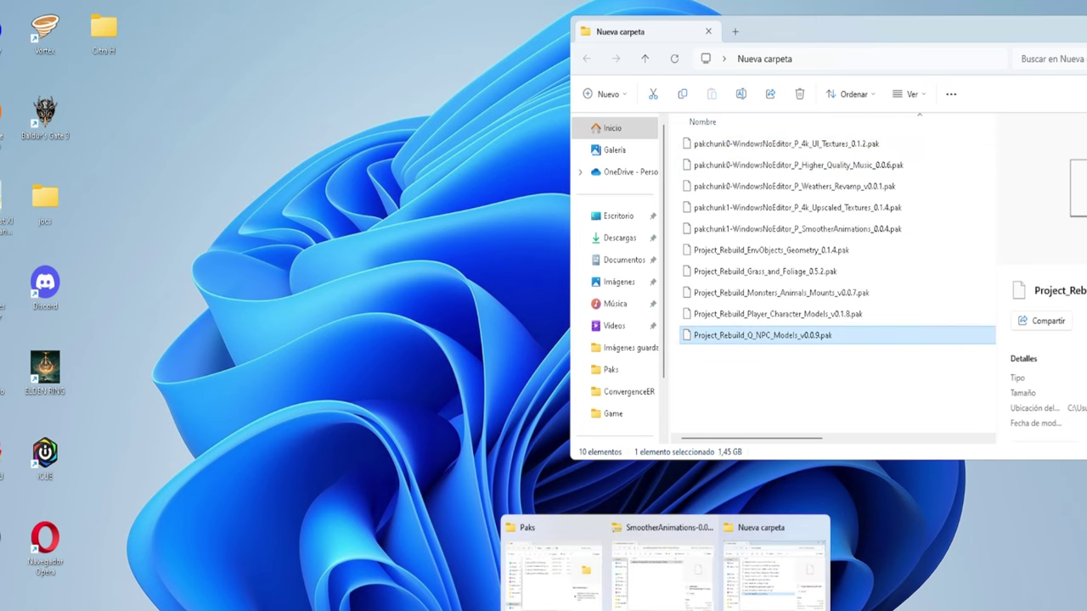
left_click(537, 569)
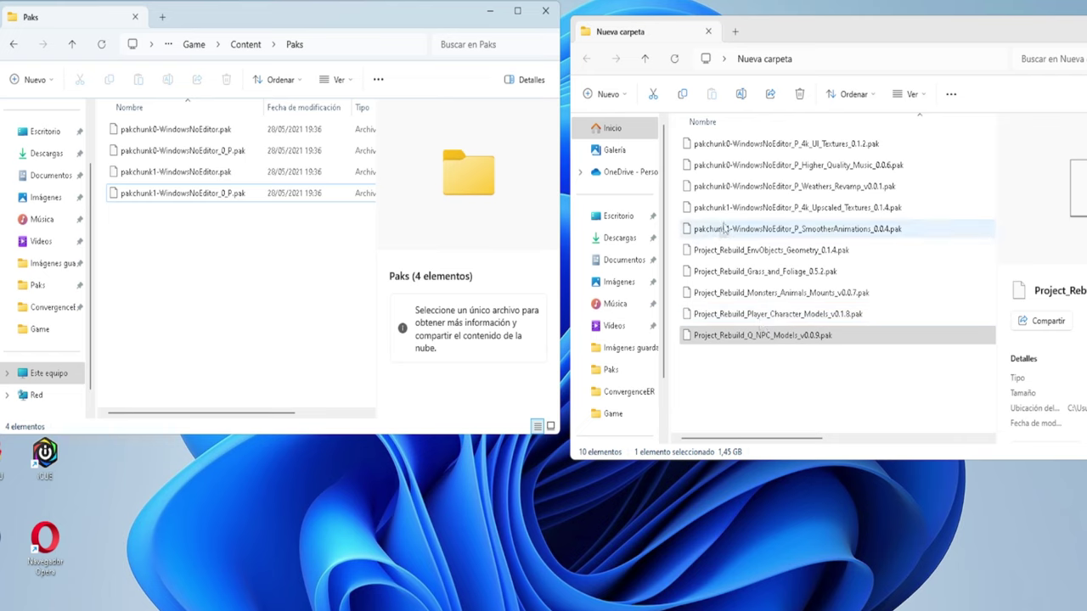
Move all the mod pak files from Nueva carpeta into the game's Paks folder and check the list there.
left_click(748, 164)
left_click(756, 208)
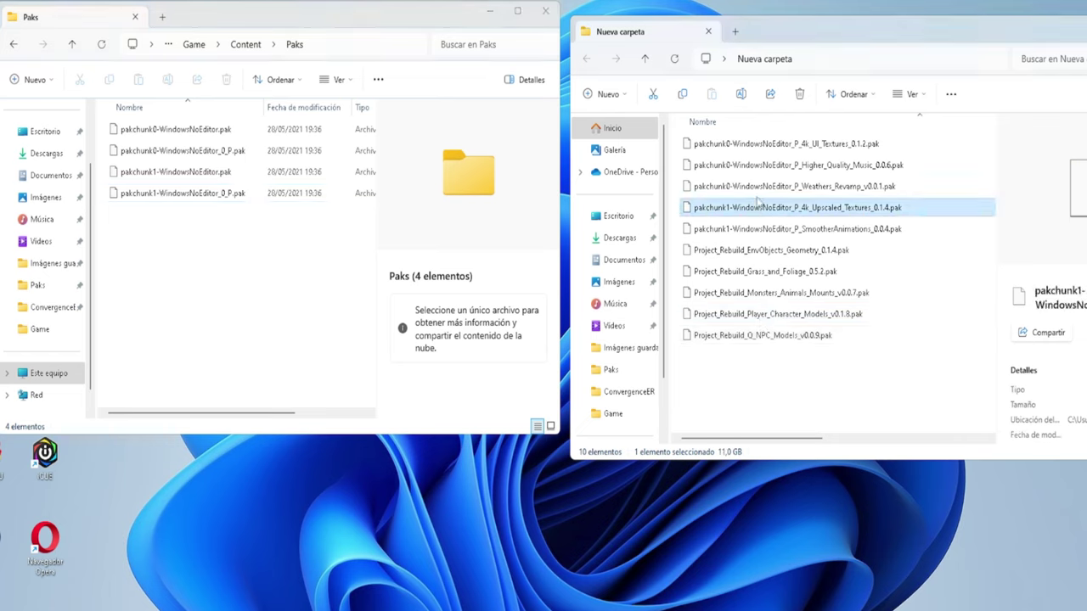
left_click(754, 229)
left_click(752, 271)
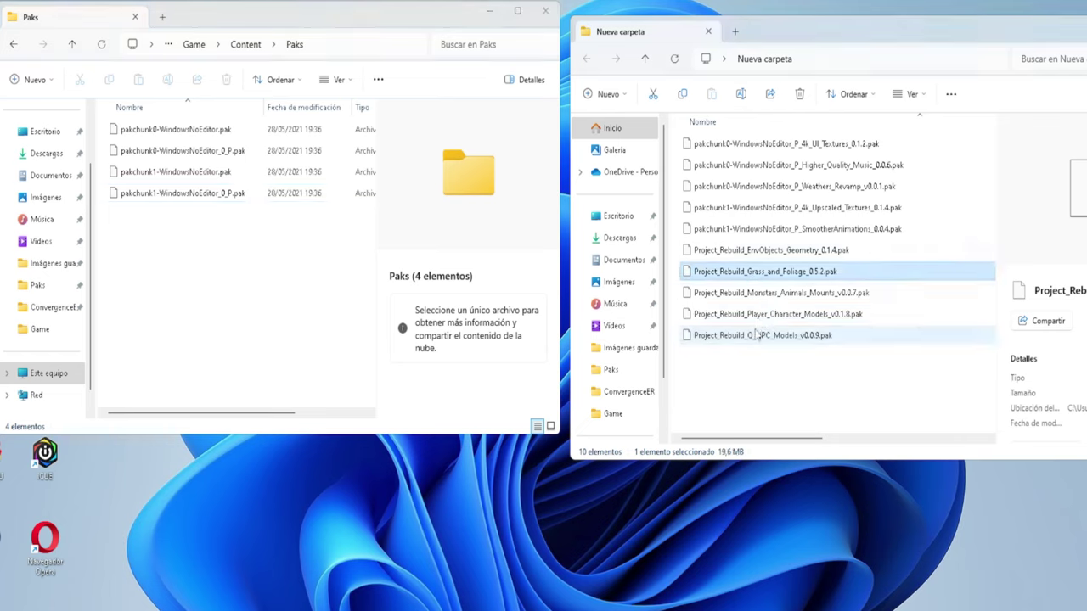
left_click(803, 372)
left_click_drag(819, 383, 214, 270)
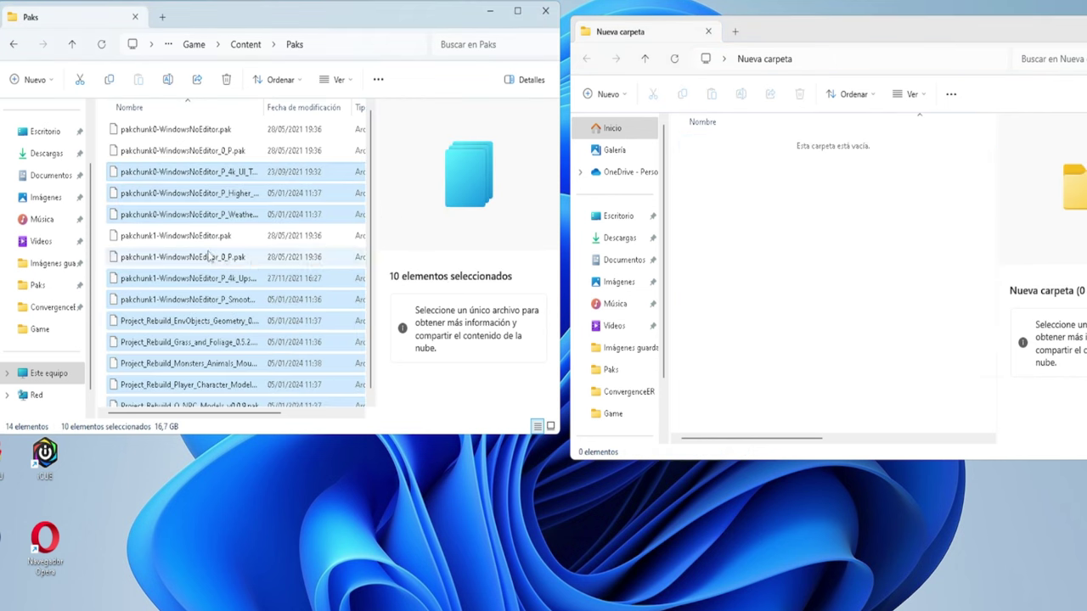
left_click(203, 218)
scroll(361, 215, "down", 1)
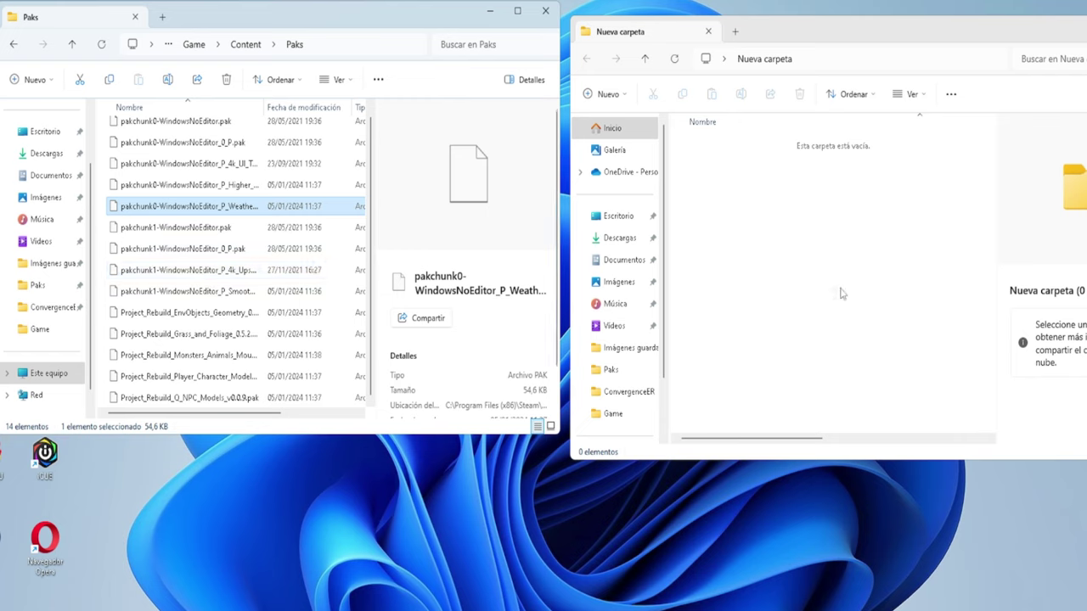
Close the emptied Nueva carpeta window and minimise the Paks folder window to return to the desktop.
left_click_drag(821, 44, 912, 98)
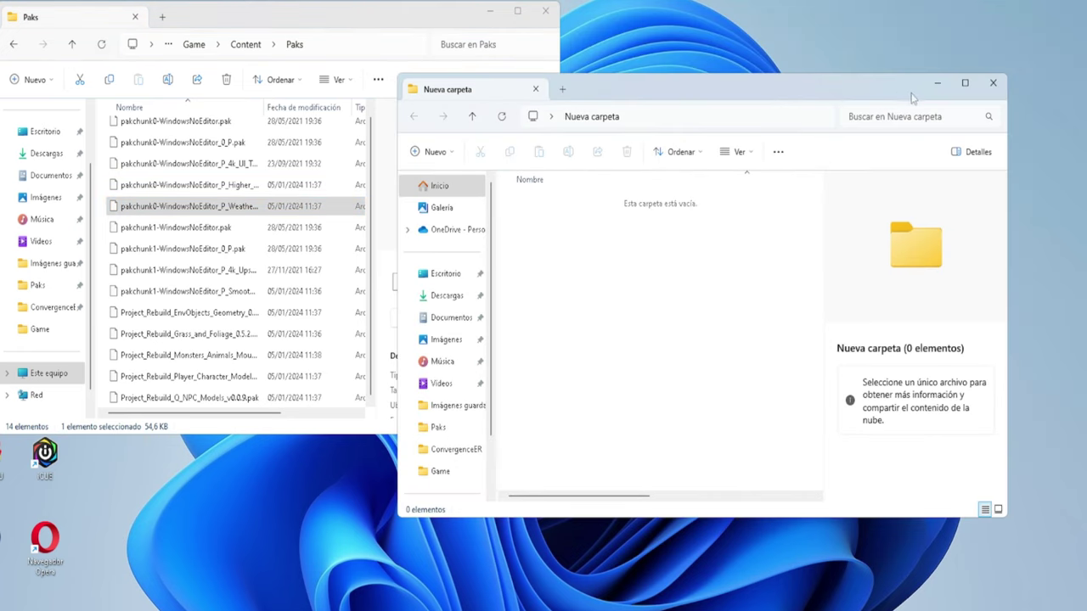
left_click(993, 82)
double_click(354, 28)
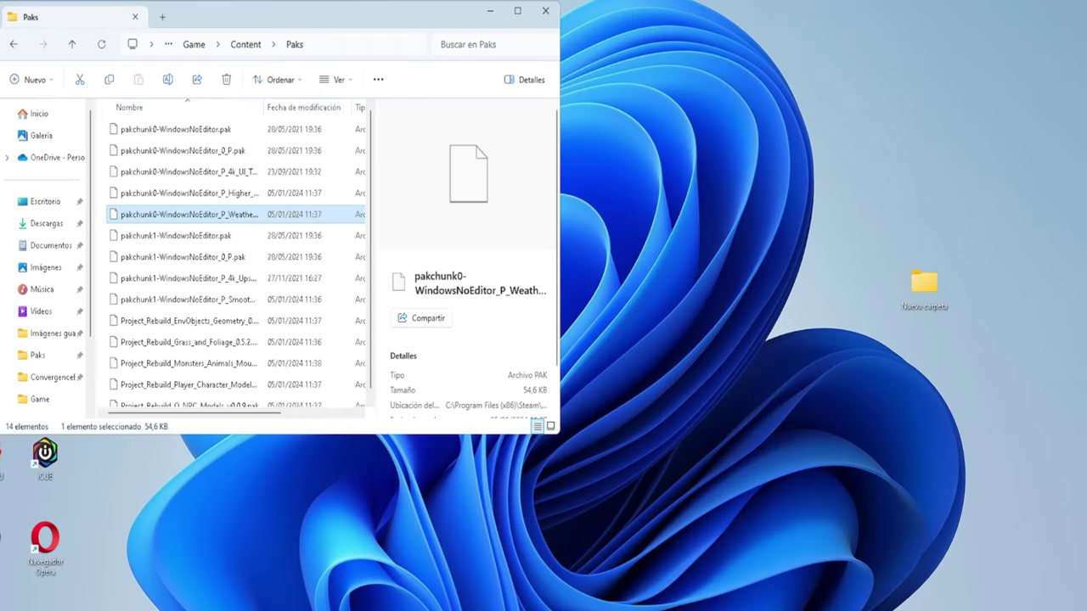
left_click(490, 10)
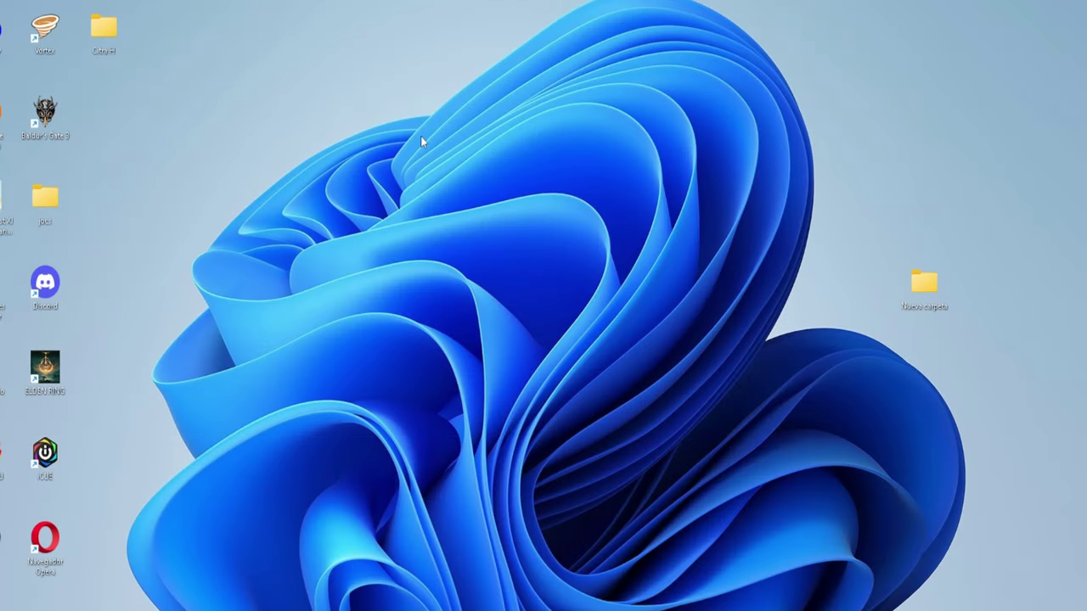